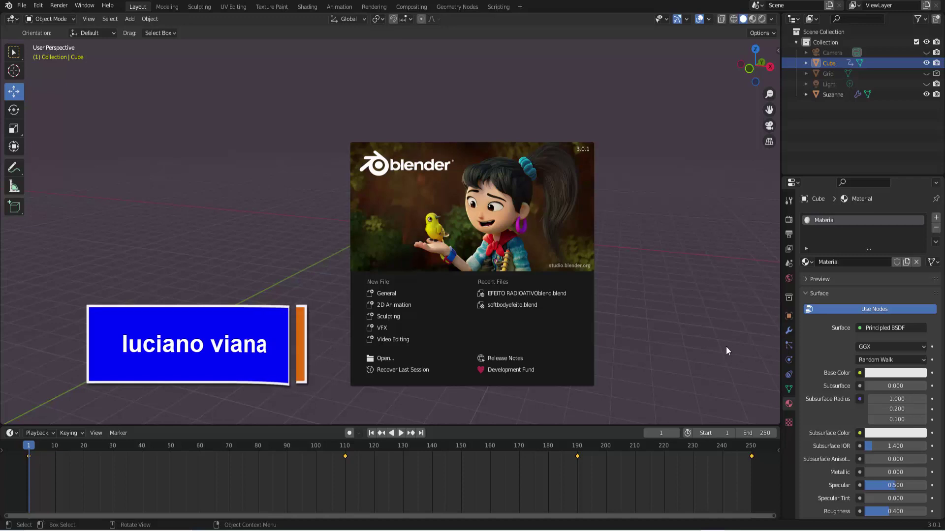
- Close the startup splash and zoom the viewport in on the cube and Suzanne
left_click(638, 195)
scroll(542, 239, "up", 2)
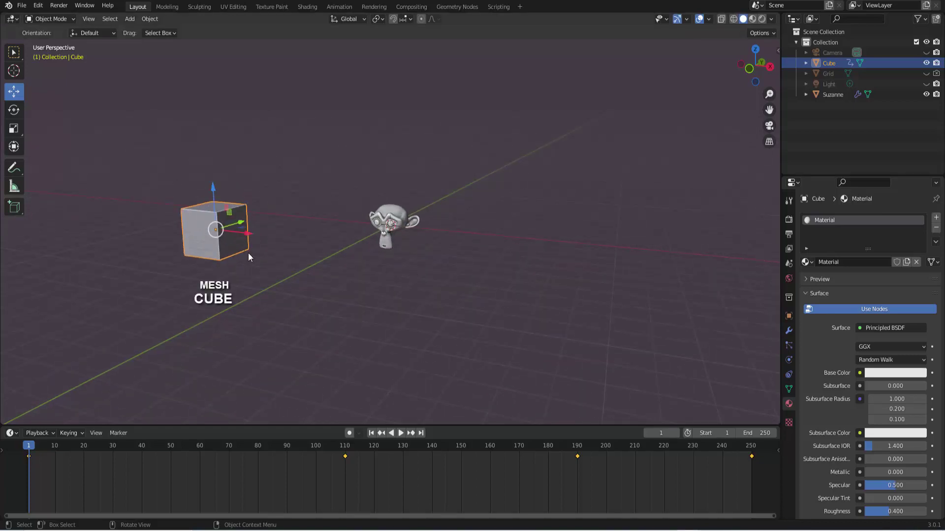
left_click(388, 222)
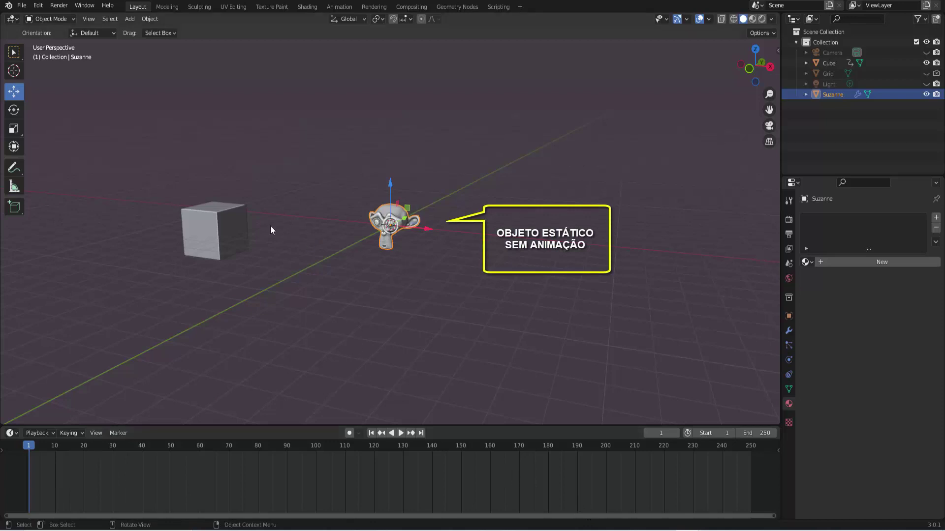
left_click(237, 216)
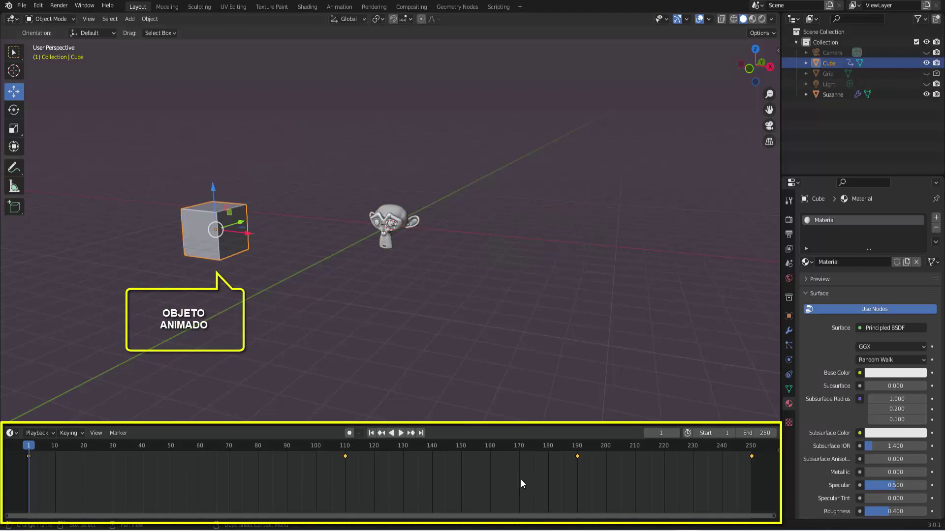
left_click(400, 433)
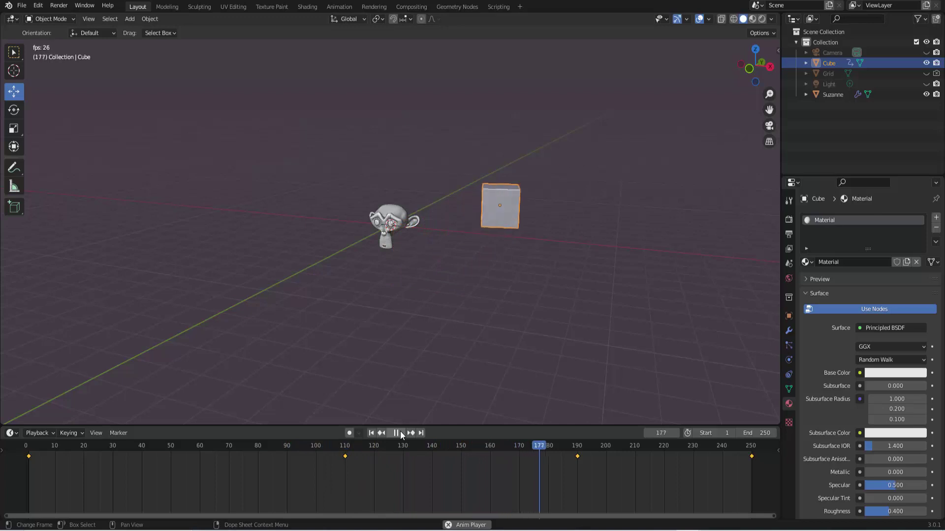
key("Escape")
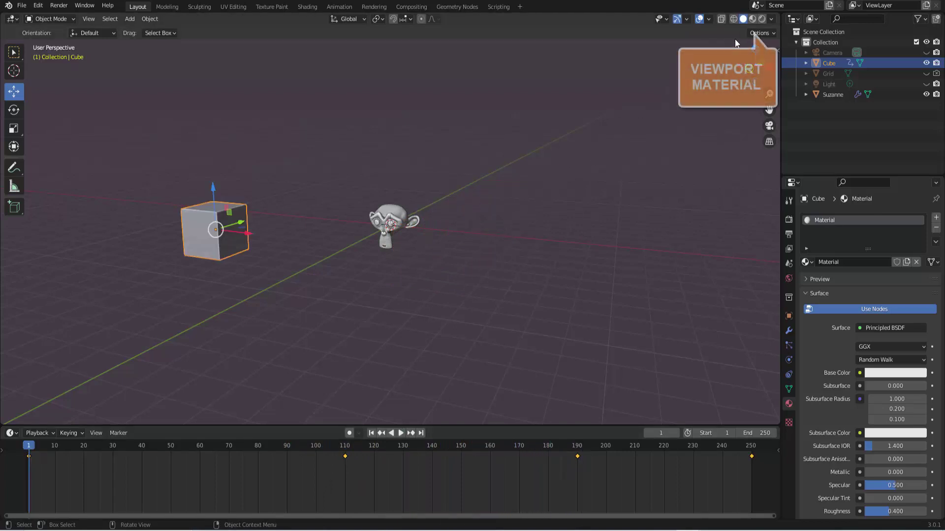
- Switch the viewport shading to Material Preview
left_click(753, 19)
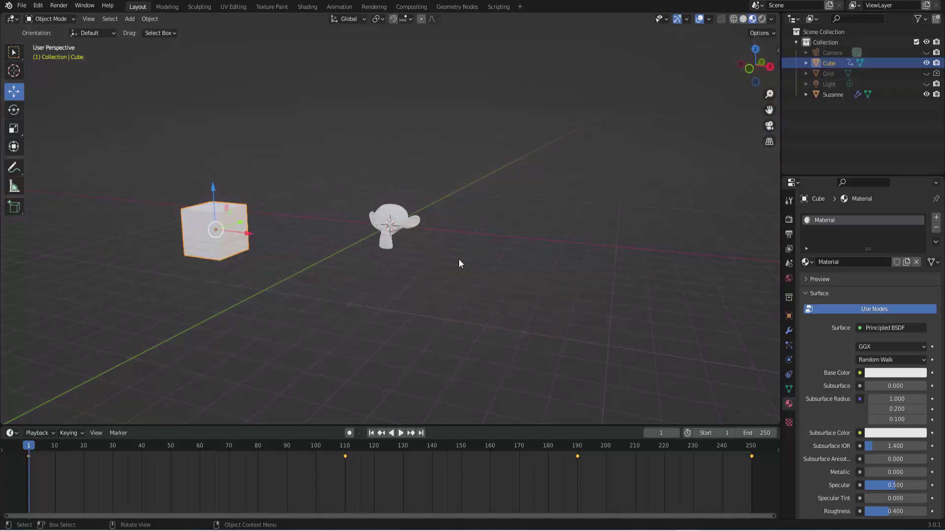
scroll(456, 261, "up", 1)
scroll(457, 261, "up", 1)
scroll(456, 260, "down", 1)
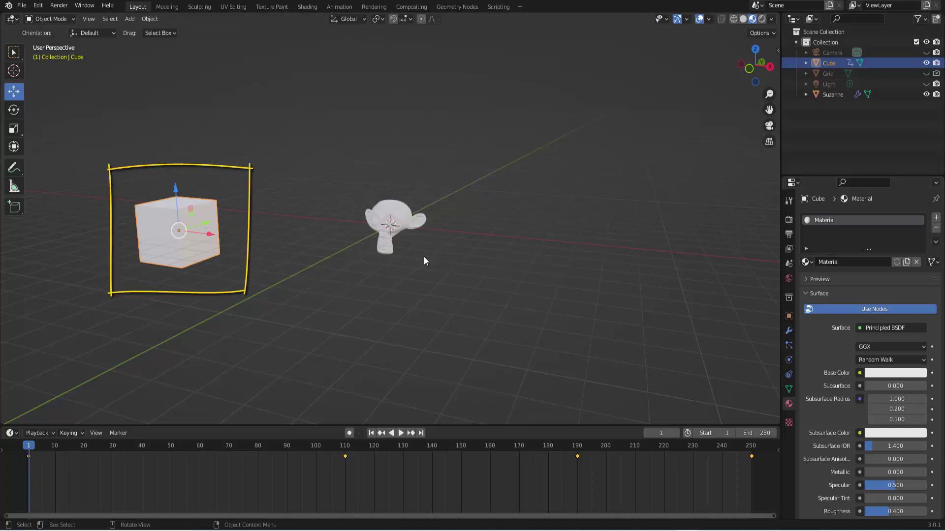
scroll(828, 324, "down", 7)
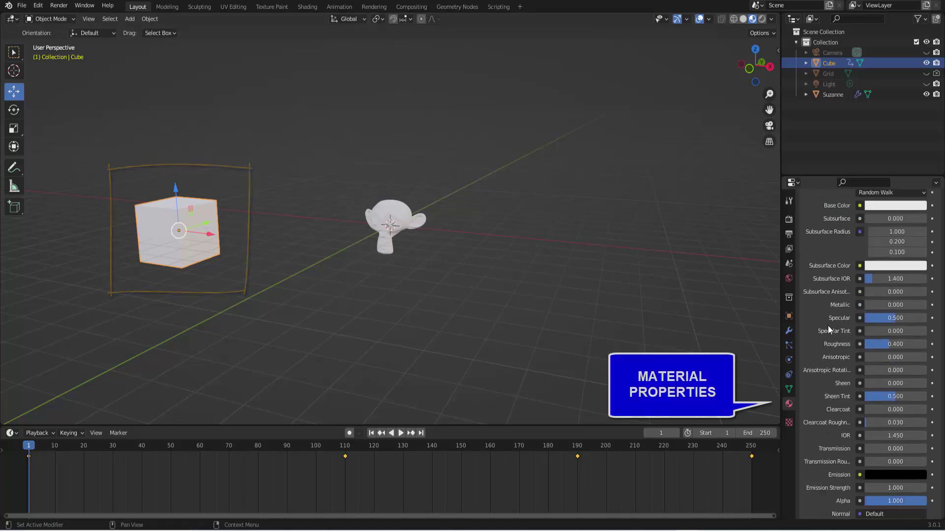
scroll(827, 325, "down", 5)
scroll(827, 326, "down", 1)
scroll(826, 326, "up", 10)
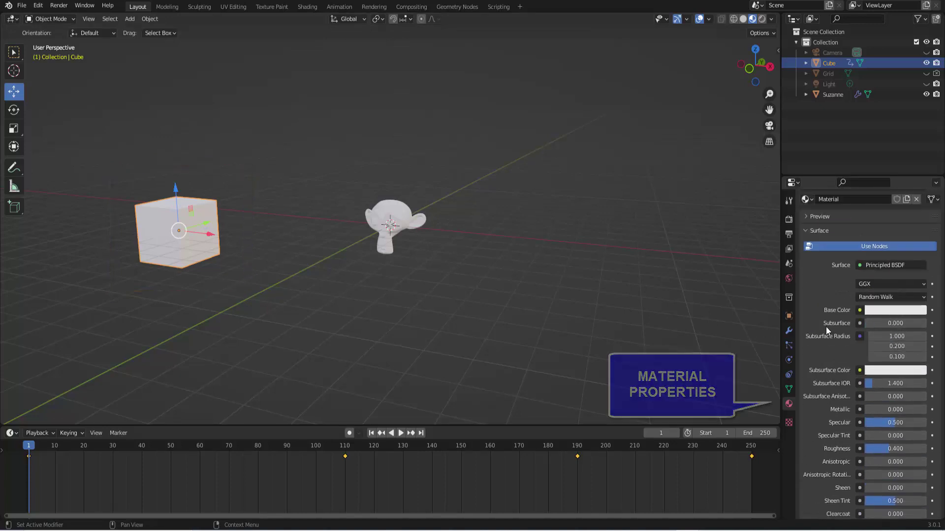
- Set the cube's Base Color to red (H 0.005, S 0.978, V 0.800), then select Suzanne
left_click(870, 311)
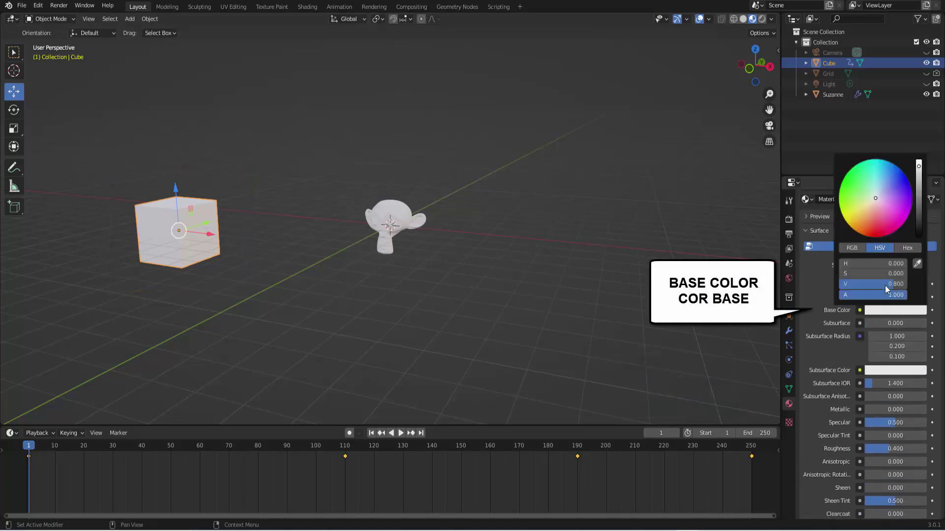
left_click(872, 231)
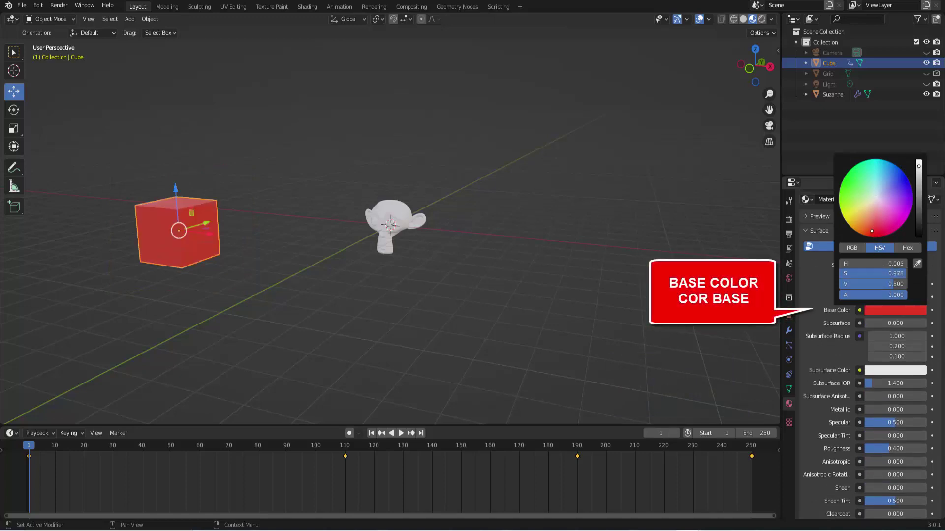
left_click(399, 211)
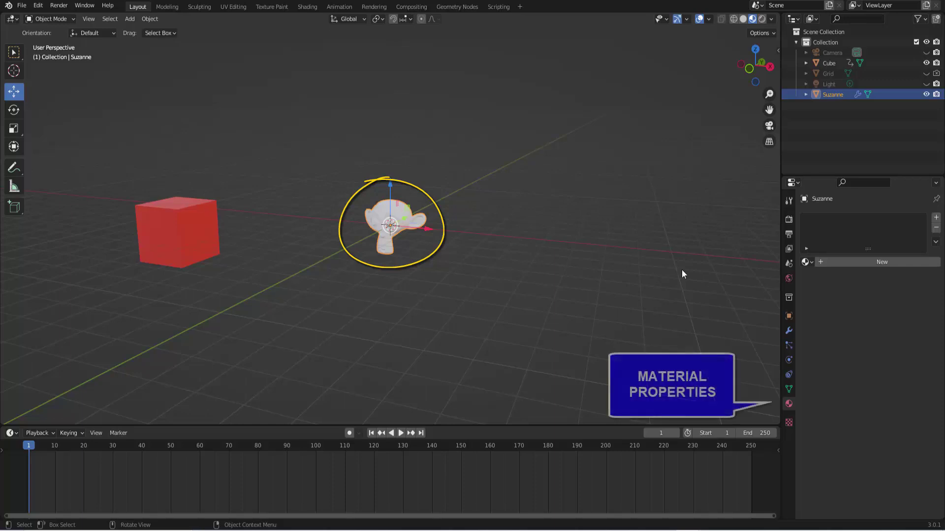
- Create Material.001 for Suzanne with a green Base Color and Metallic 0.724
left_click(878, 263)
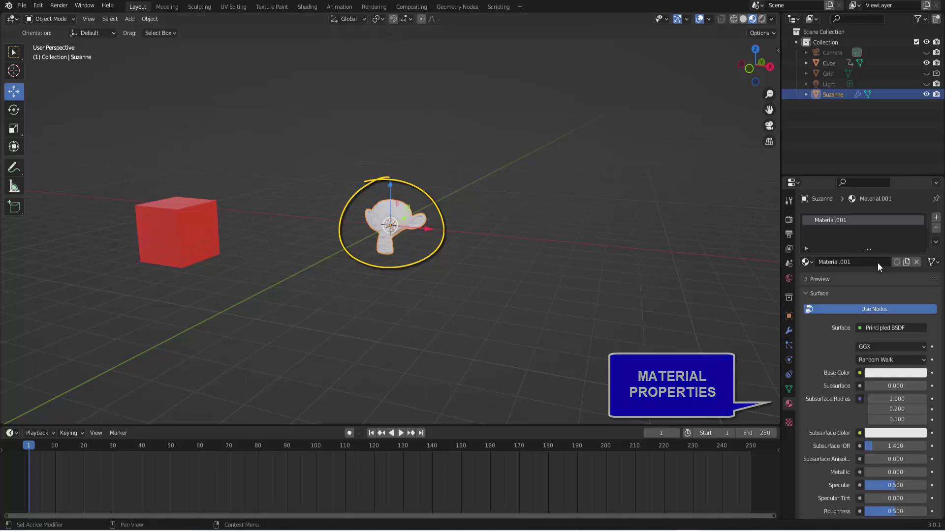
left_click(890, 371)
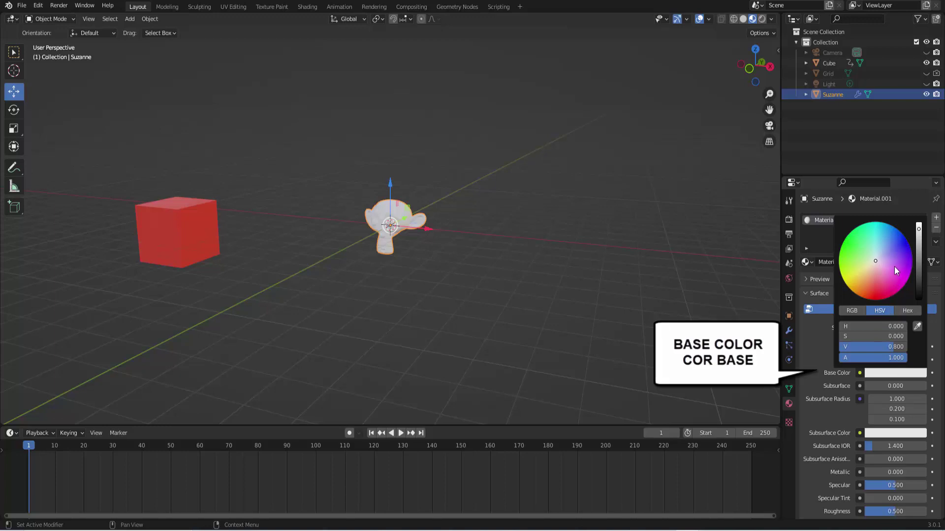
left_click_drag(857, 254, 855, 242)
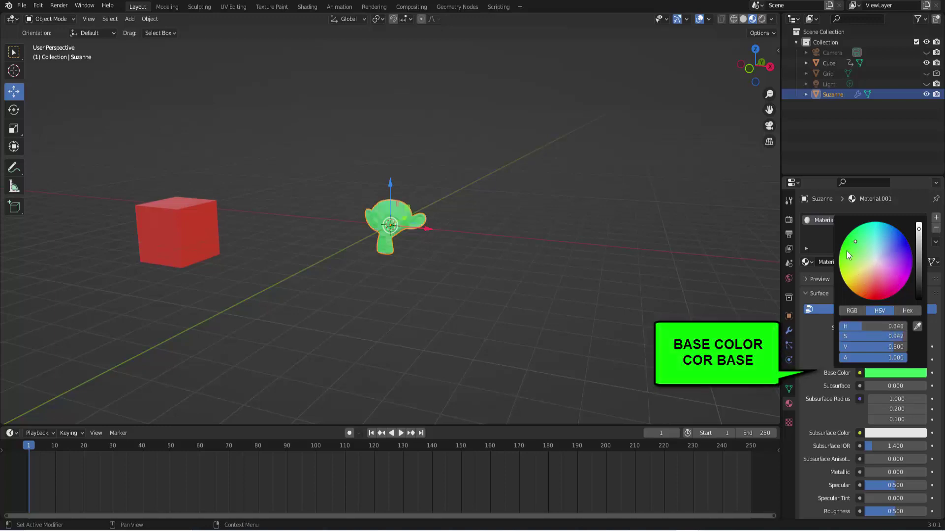
scroll(836, 395, "down", 3)
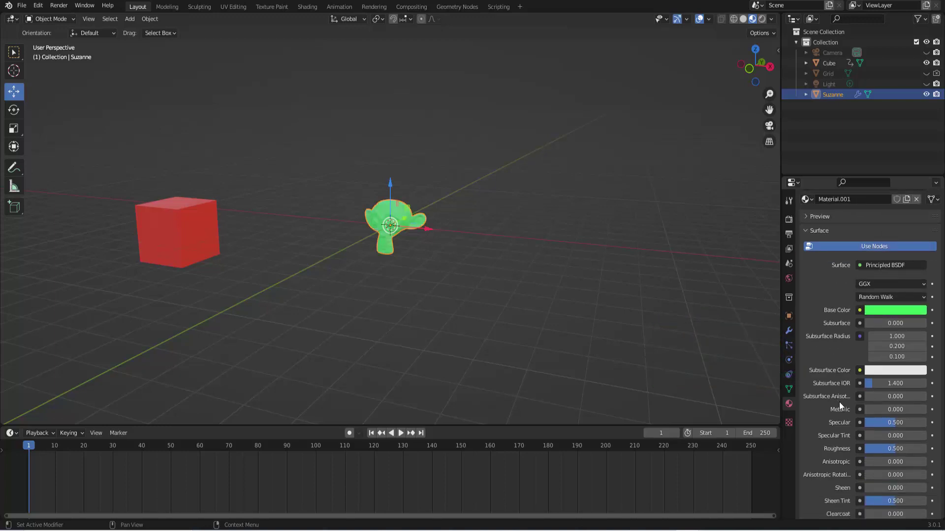
left_click_drag(872, 409, 909, 409)
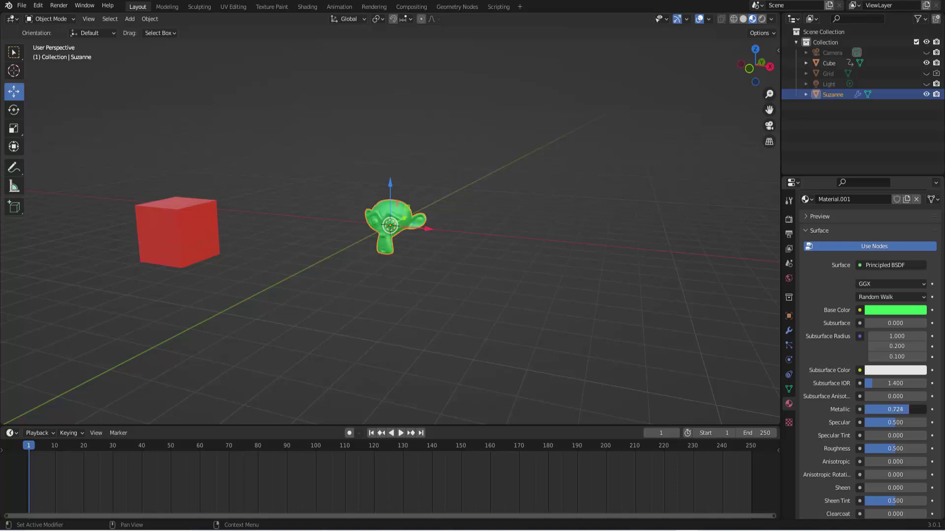
middle_click_drag(601, 344, 576, 338)
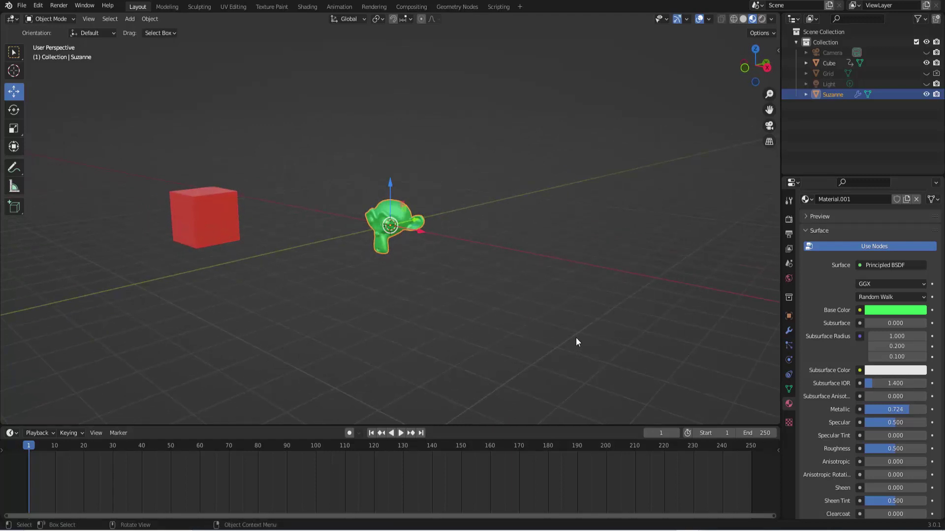
- Copy the cube's animation keyframes in the timeline and paste them onto Suzanne
left_click(206, 207)
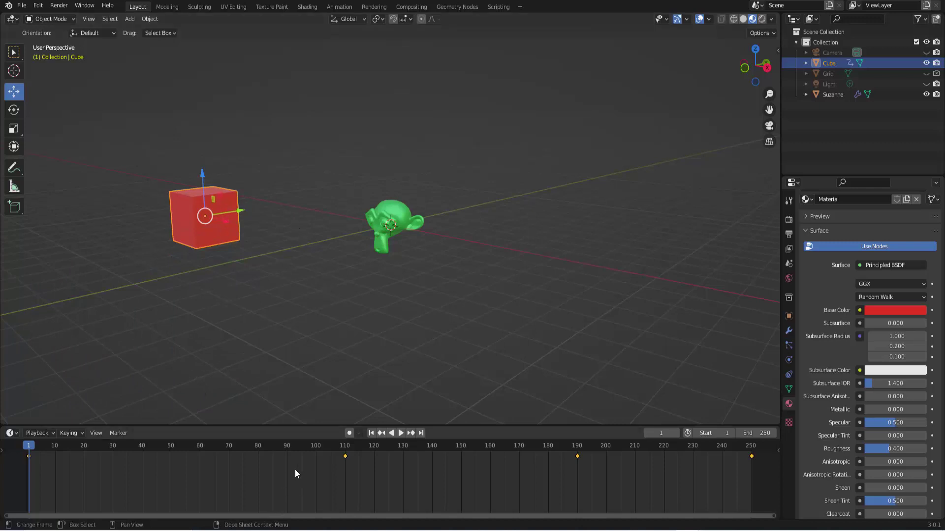
right_click(340, 473)
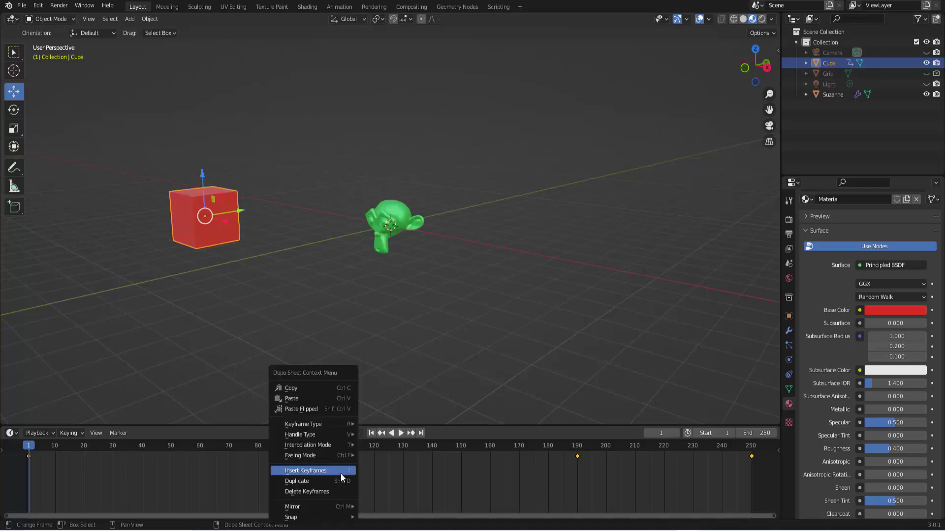
left_click(313, 396)
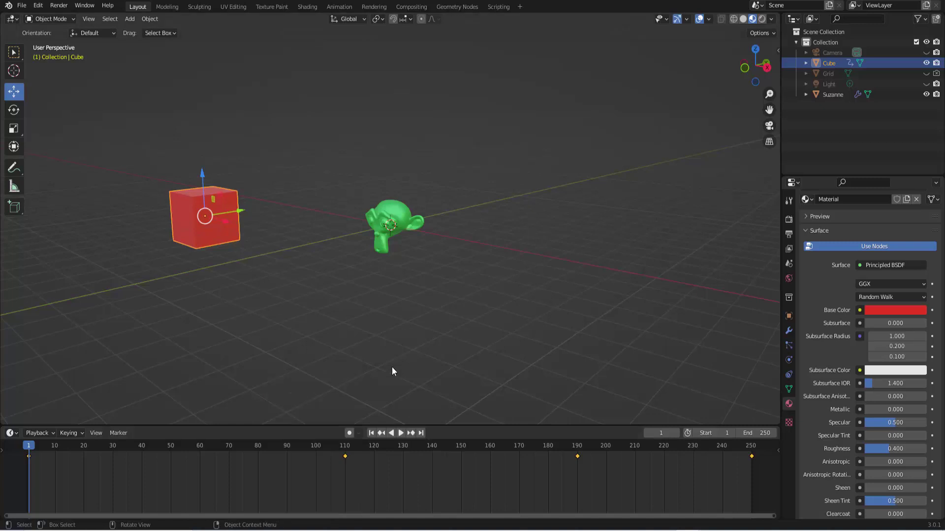
left_click(407, 219)
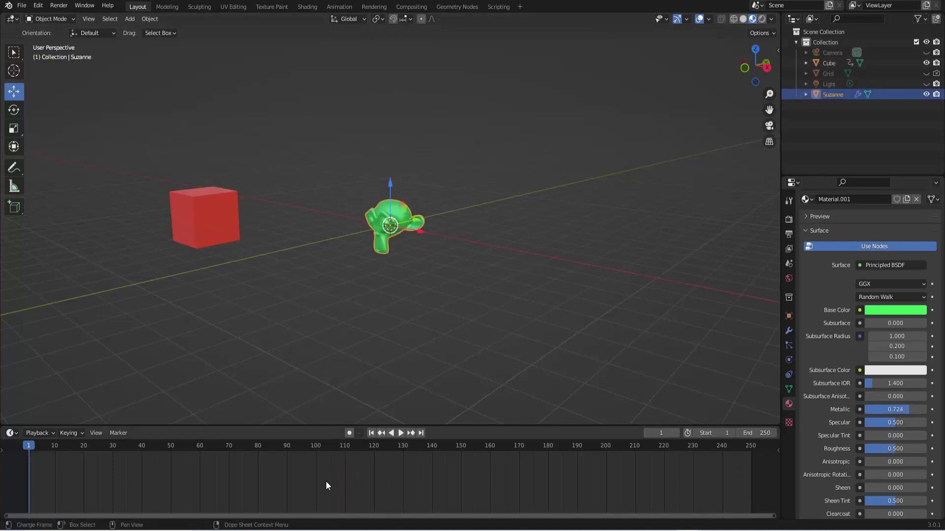
right_click(370, 479)
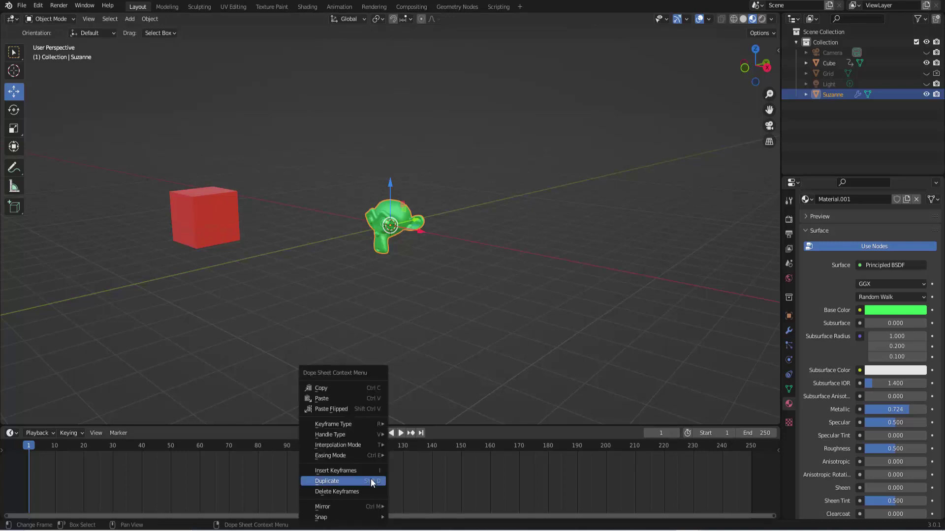
left_click(350, 411)
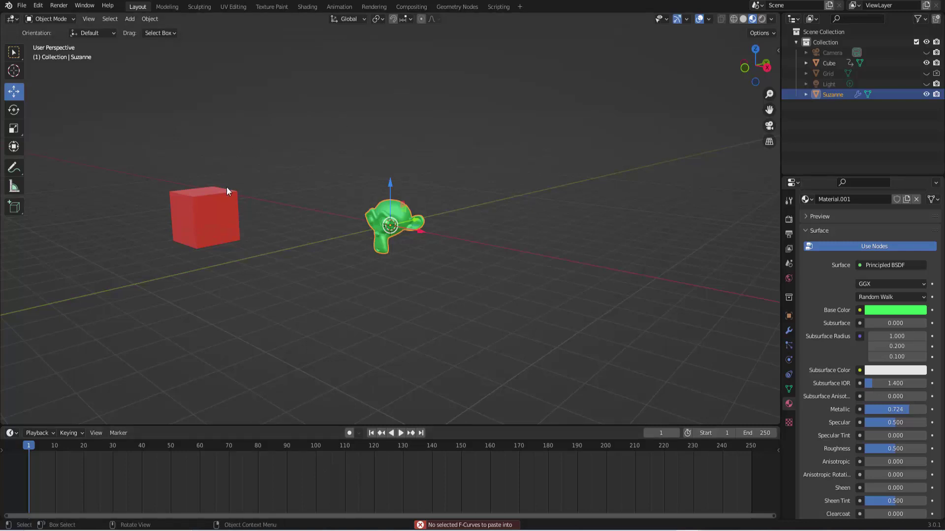
- Select Suzanne, then Shift-select the cube as active, and bring up the Ctrl+L link menu
left_click(492, 240)
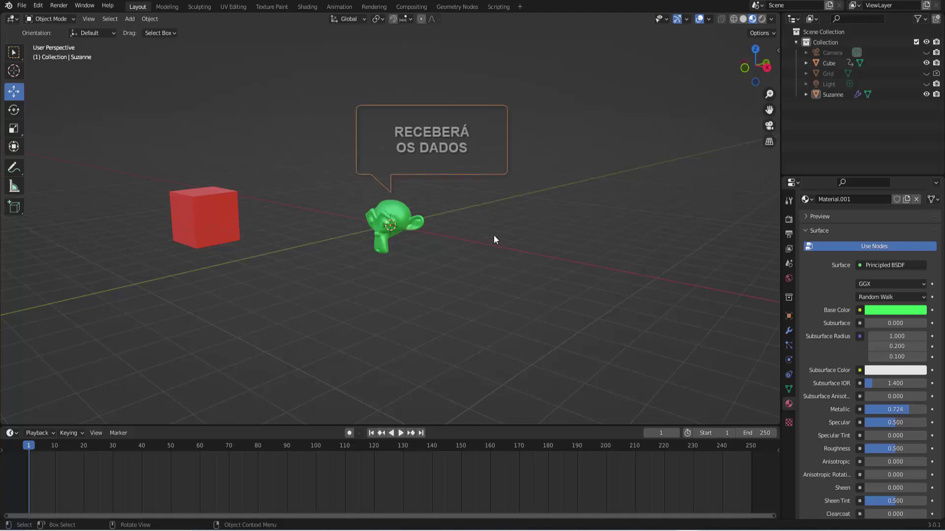
left_click(402, 215)
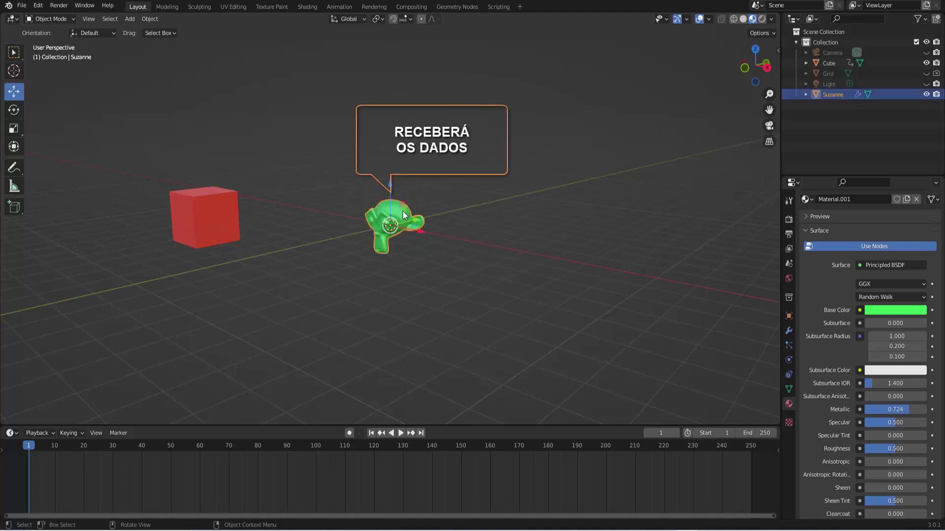
key("shift")
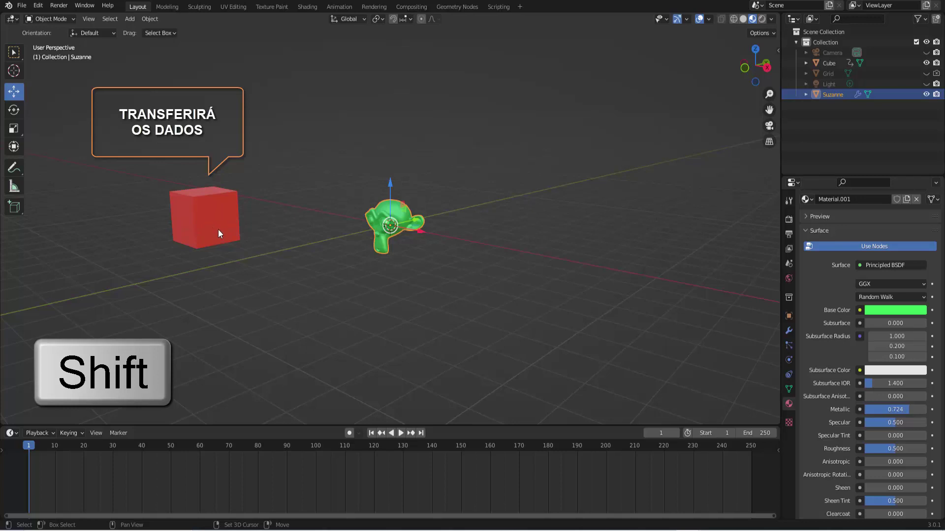
left_click(220, 209, "shift")
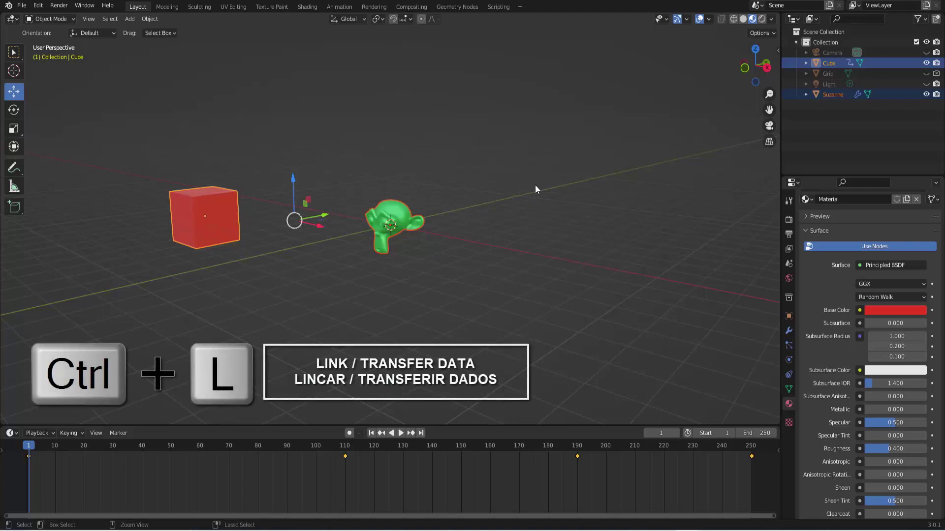
key("ctrl+l")
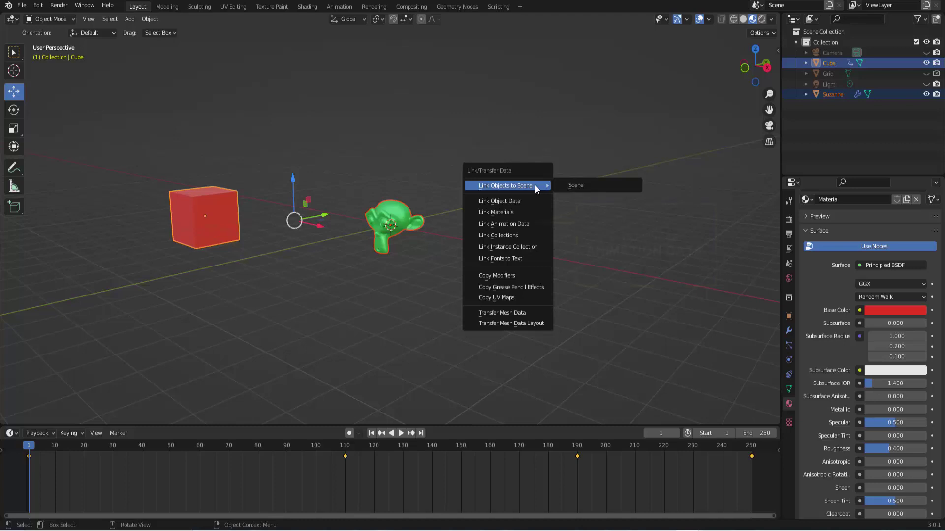
- Link the cube's animation data to Suzanne, hide the cube, and play the motion back to frame 1
left_click(524, 227)
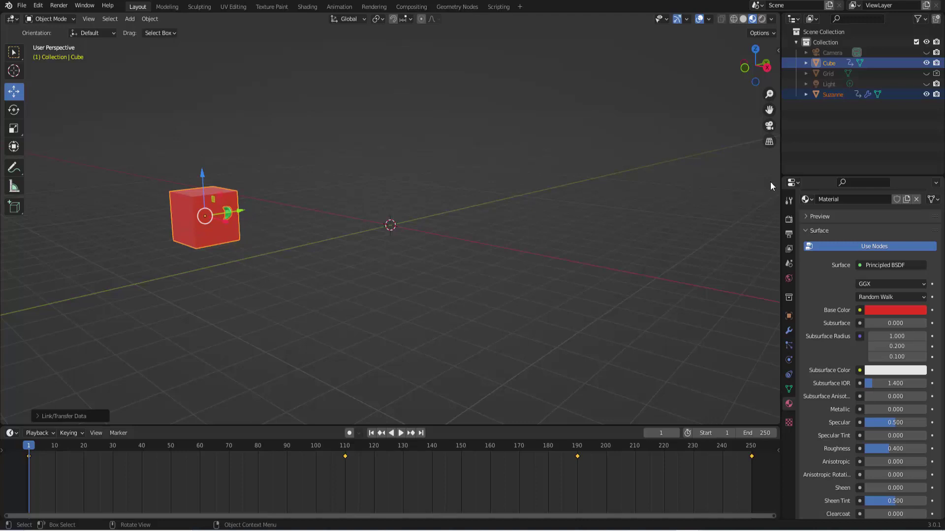
left_click(925, 63)
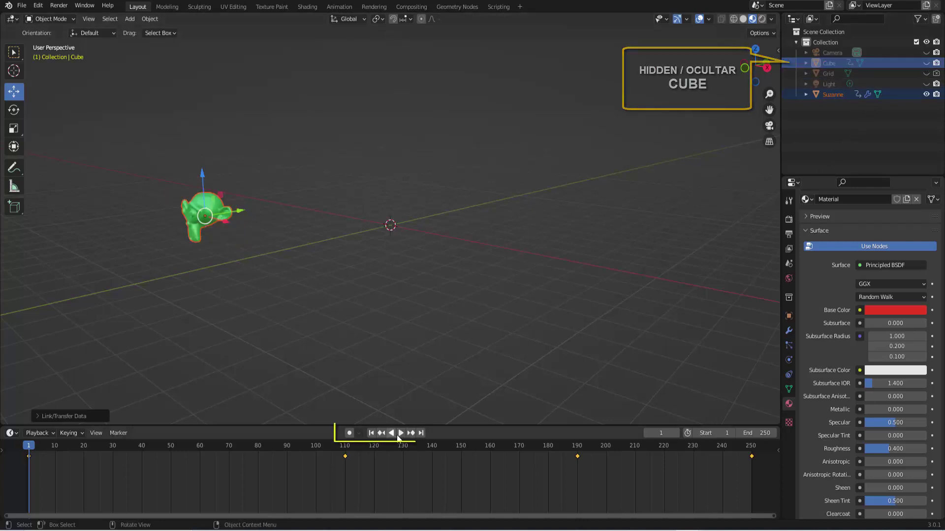
left_click(400, 434)
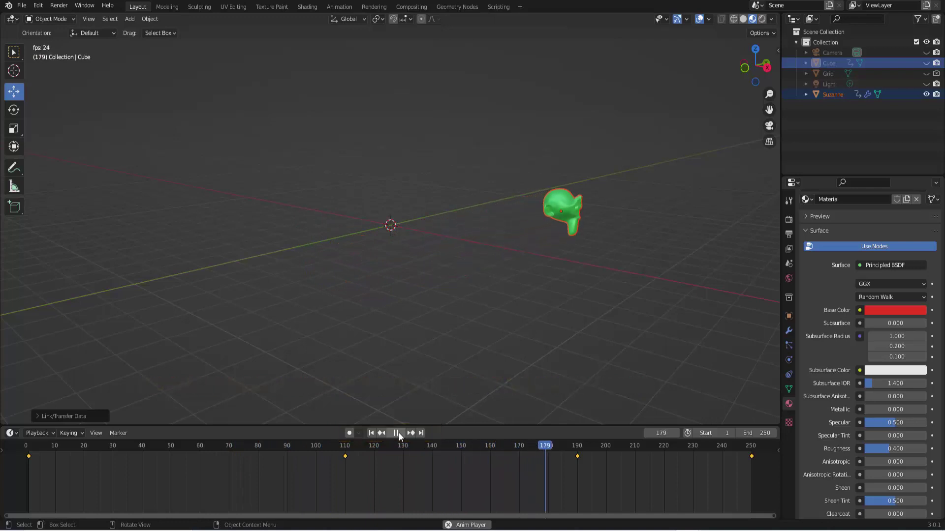
left_click(399, 432)
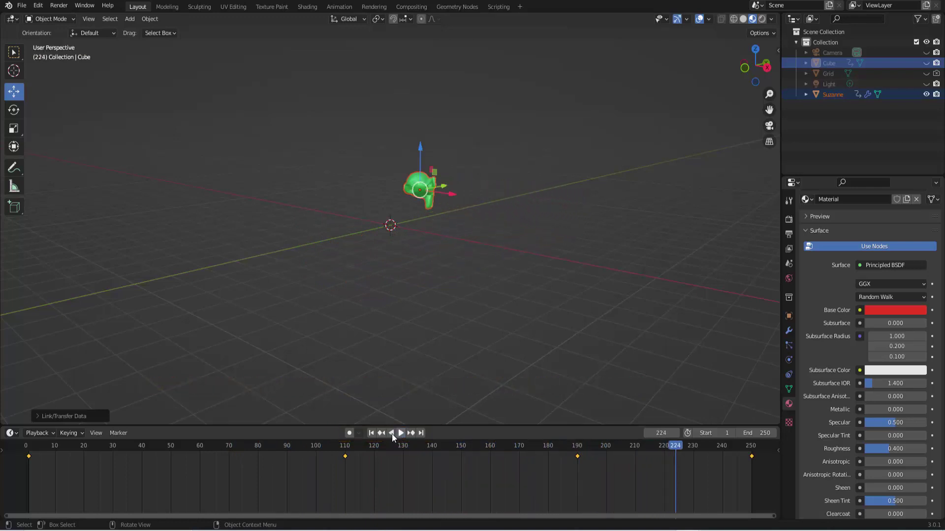
left_click(375, 433)
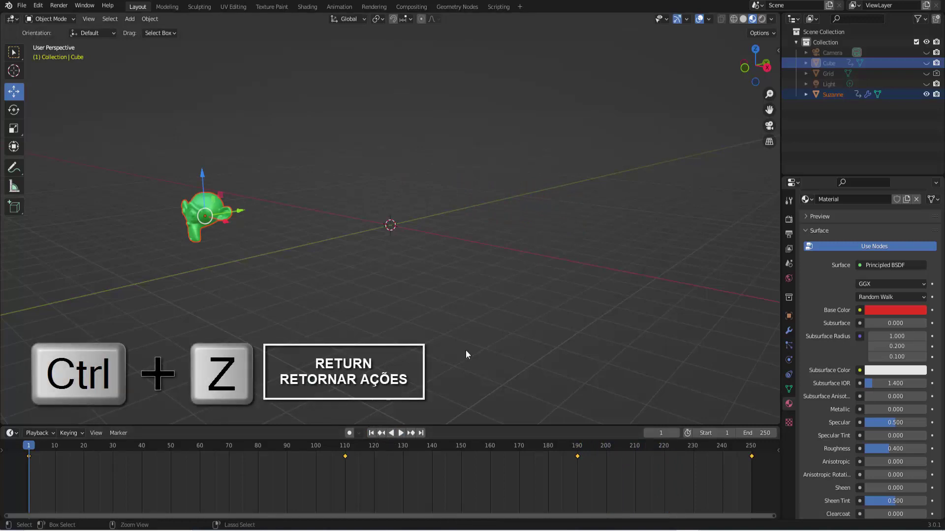
- Undo the animation link, then select the cube with Suzanne as the active object
key("ctrl+z")
key("ctrl+z")
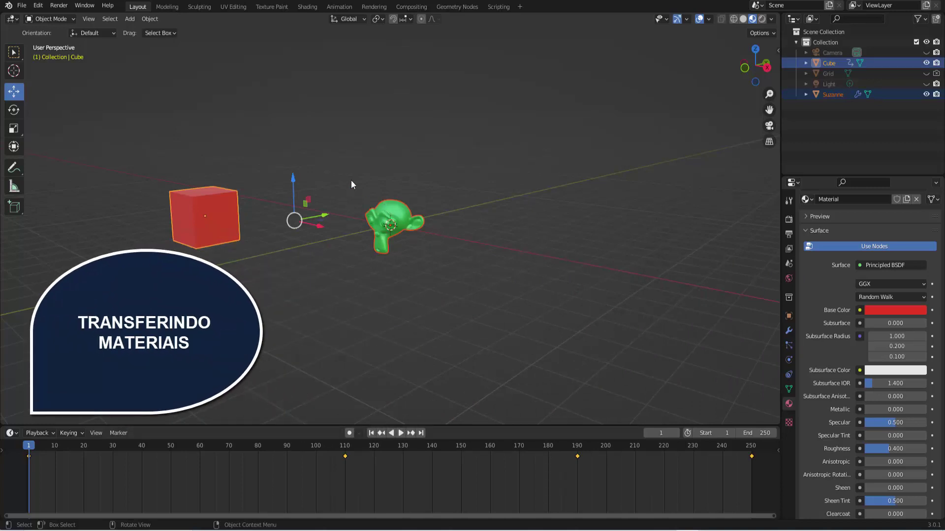
left_click(256, 248)
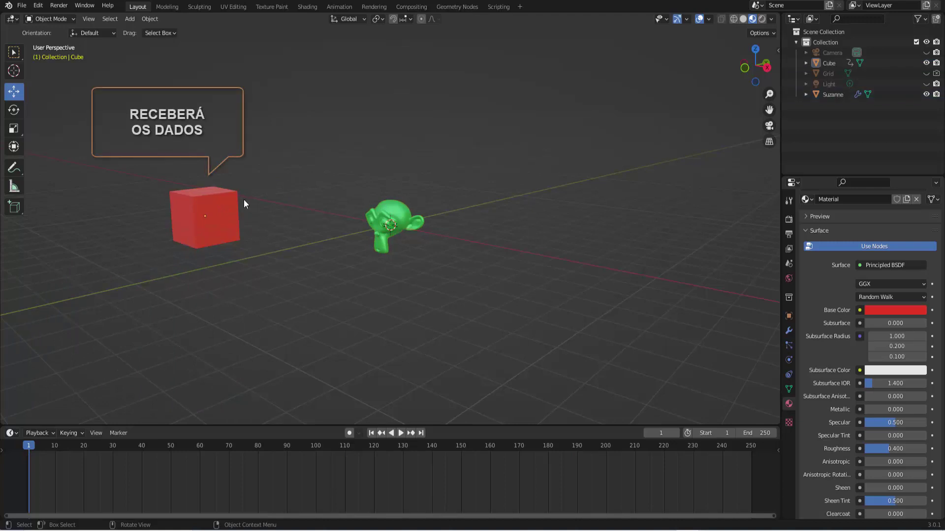
left_click(218, 209)
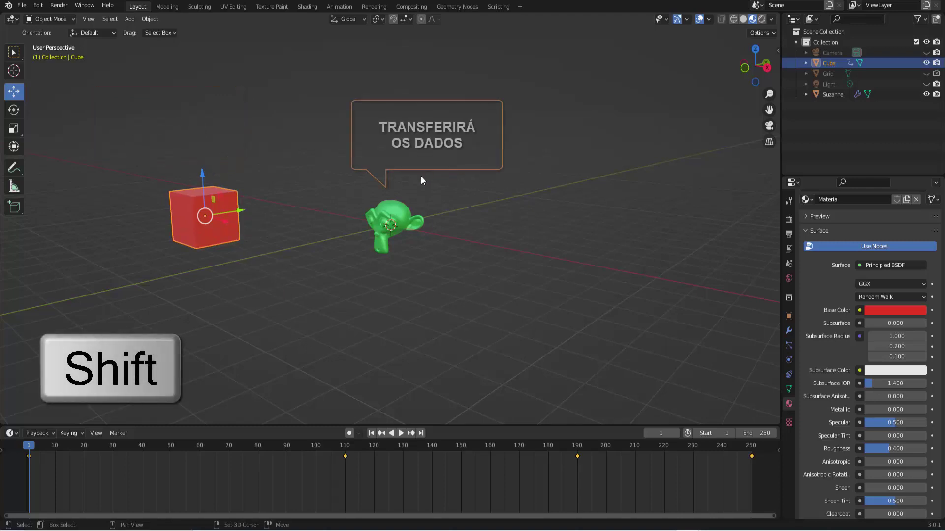
left_click(397, 213, "shift")
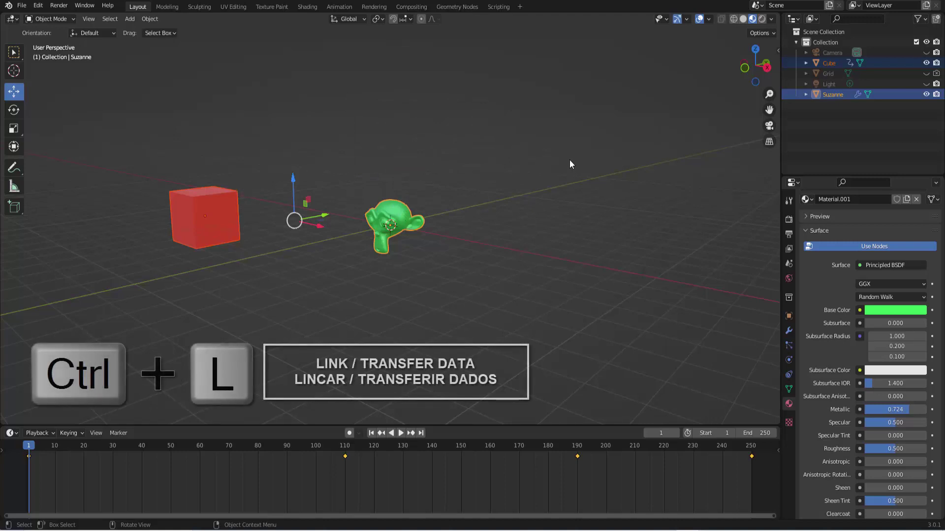
- Link Suzanne's green Material.001 onto the cube with Ctrl+L Link Materials
key("ctrl+l")
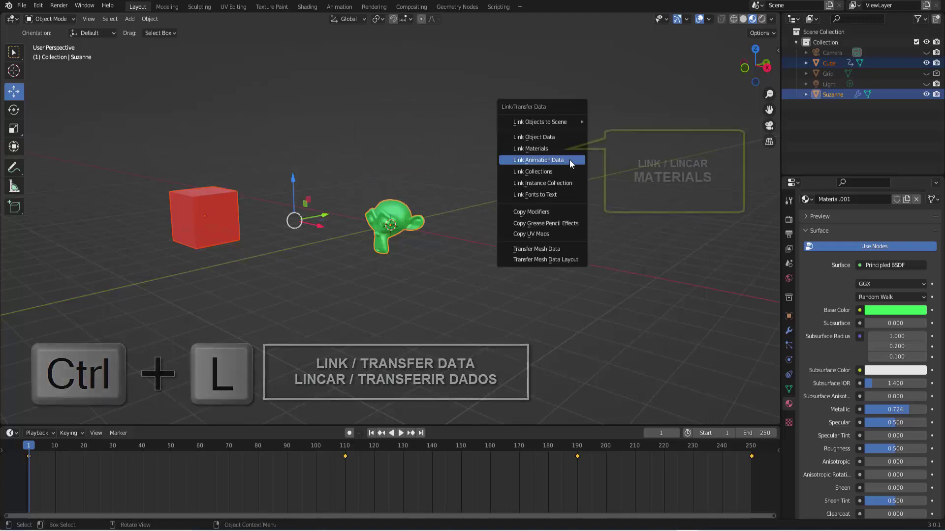
left_click(545, 149)
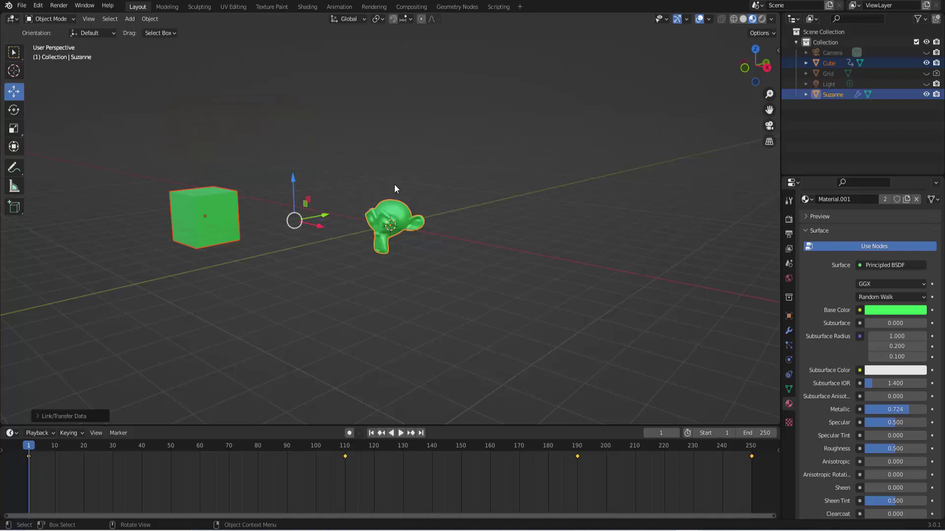
middle_click_drag(521, 282, 521, 289)
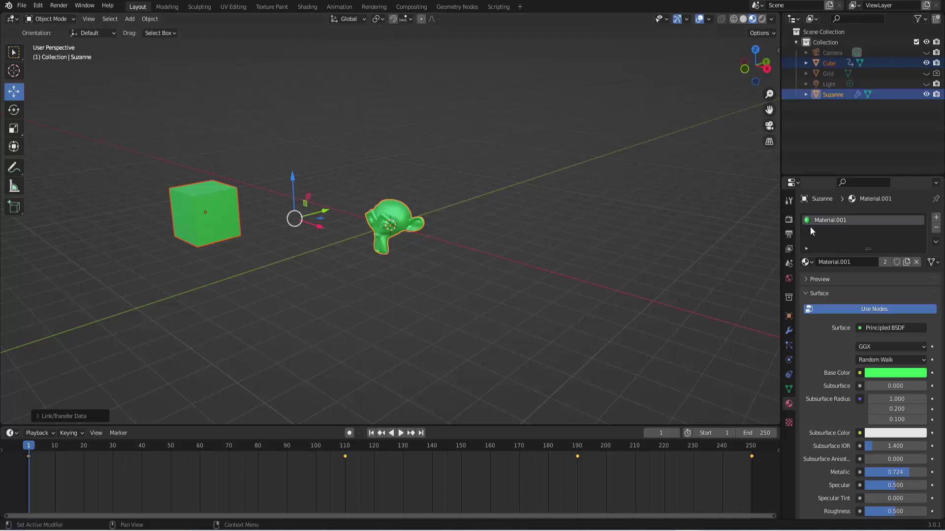
- Give the cube a new Material.002 with a yellow Base Color (H 0.152, S 0.969, V 0.800)
left_click(220, 191)
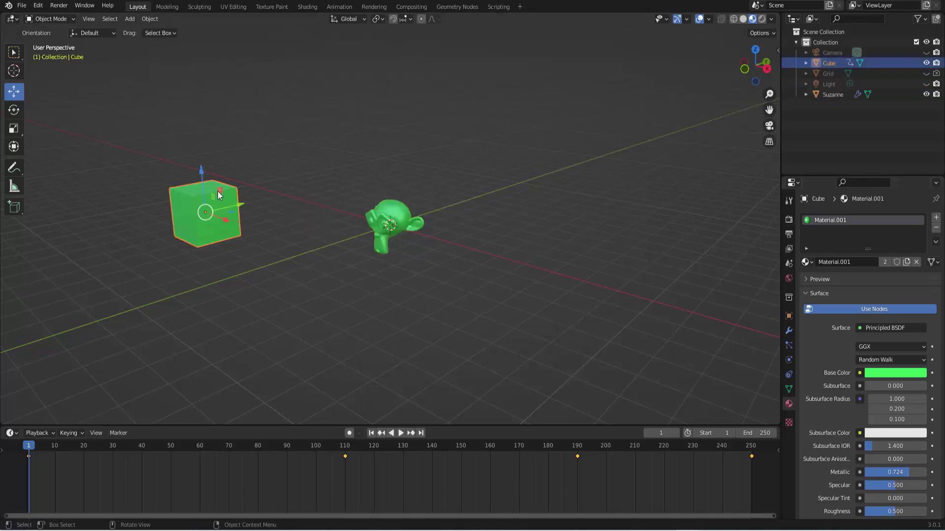
left_click(807, 263)
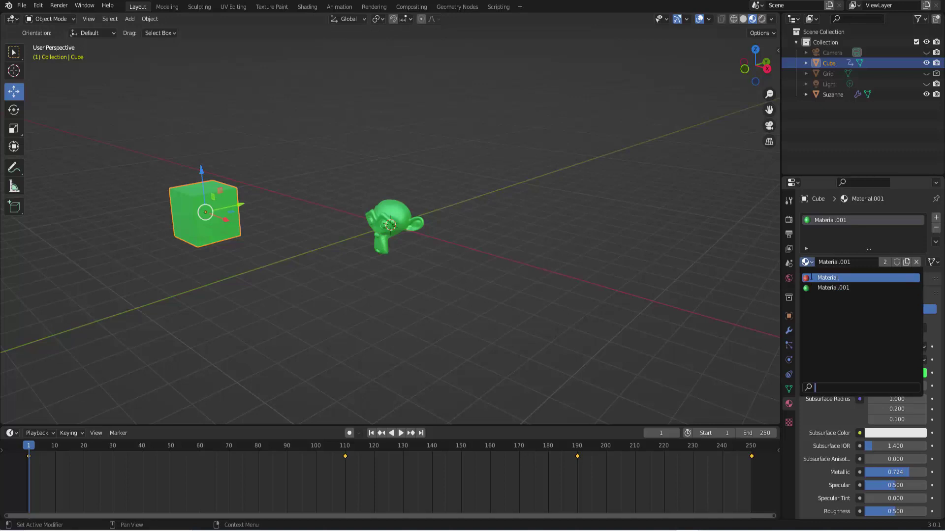
left_click(811, 277)
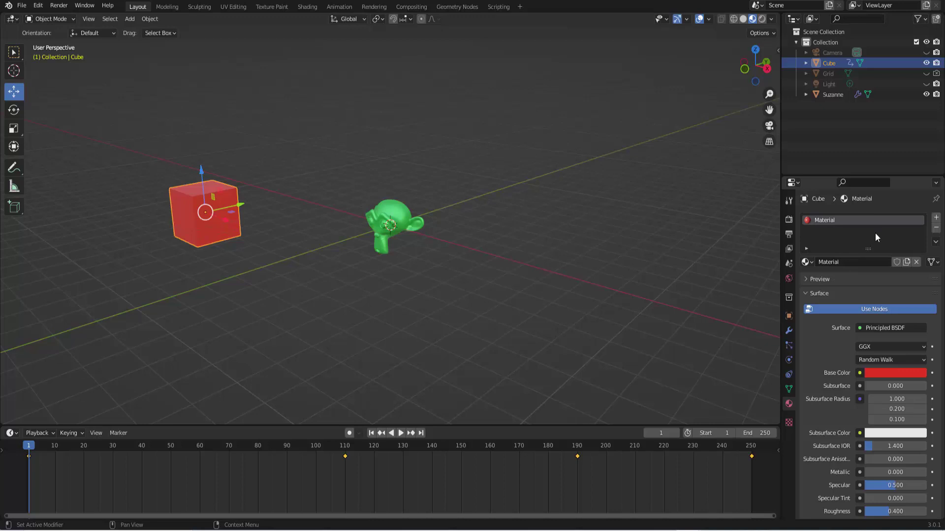
left_click(906, 262)
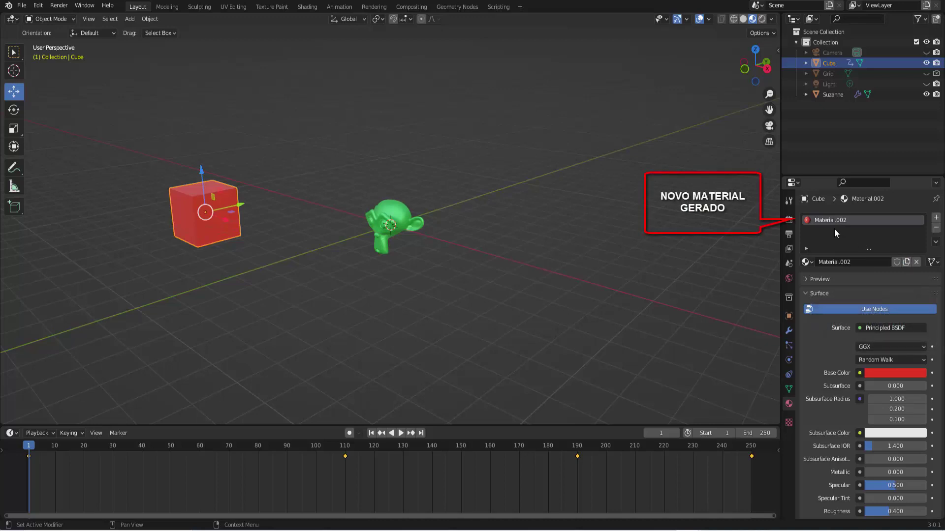
left_click(887, 373)
left_click(854, 283)
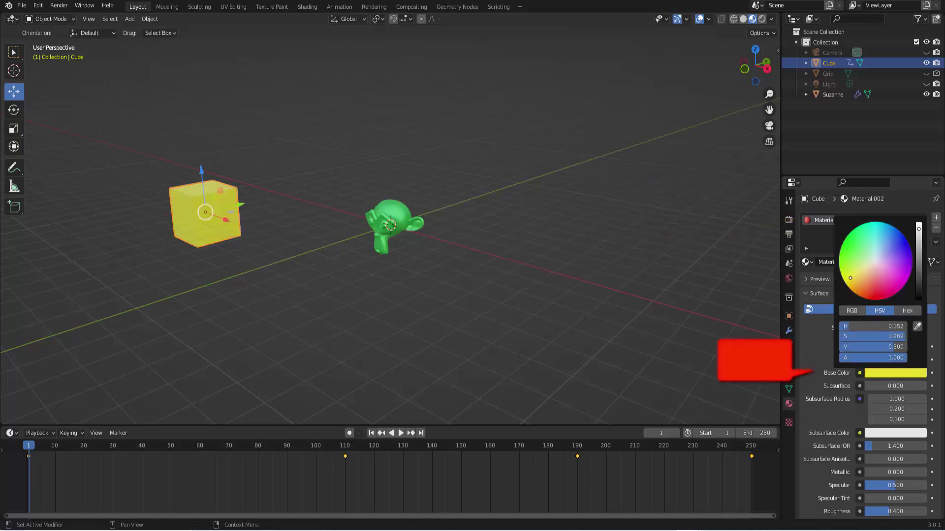
left_click(807, 262)
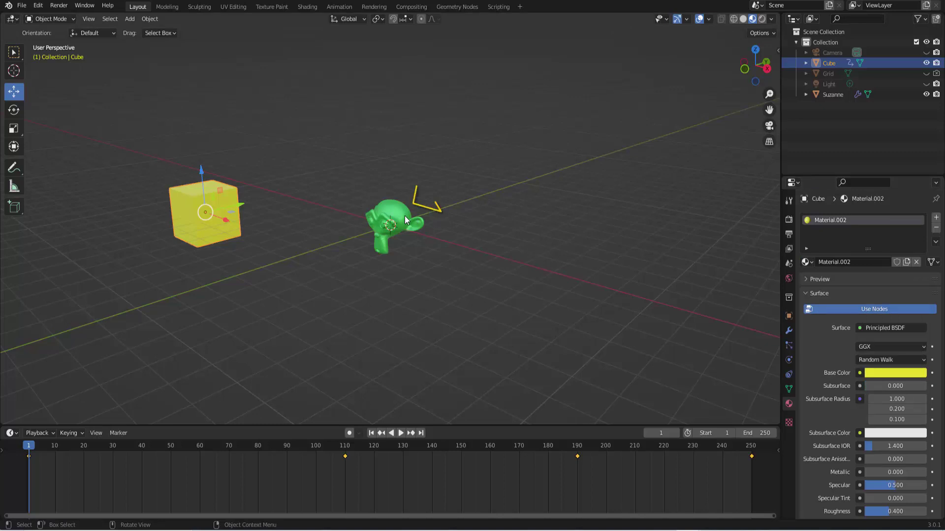
- Link the cube's animation data to Suzanne via Ctrl+L, then play it and return to frame 1
left_click(405, 216)
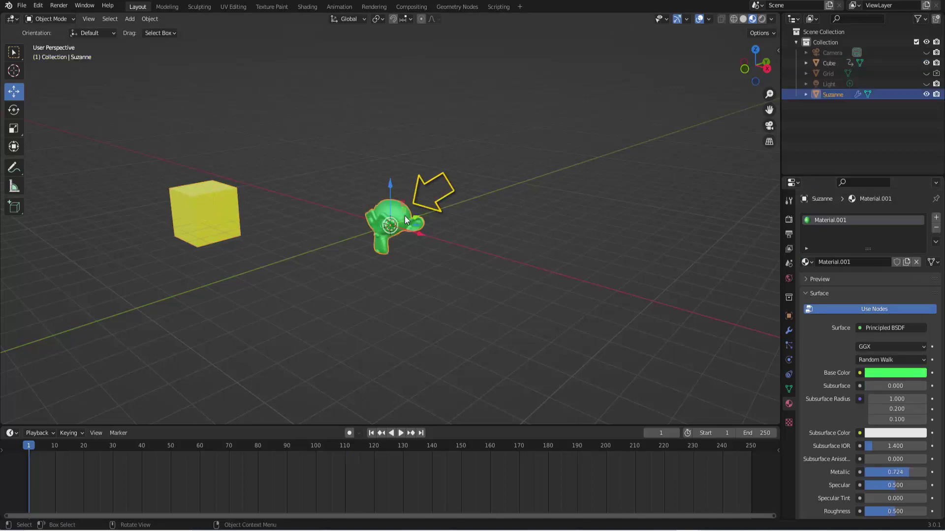
key("shift")
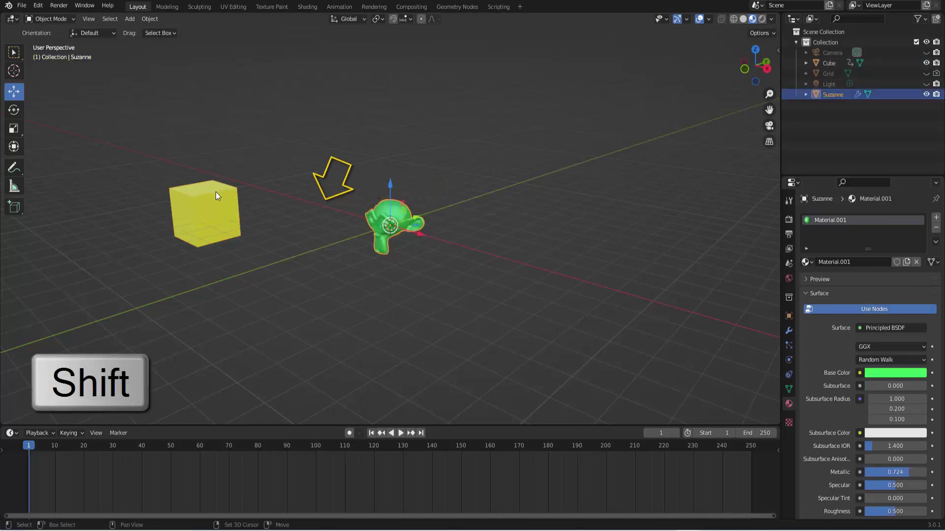
left_click(215, 193, "shift")
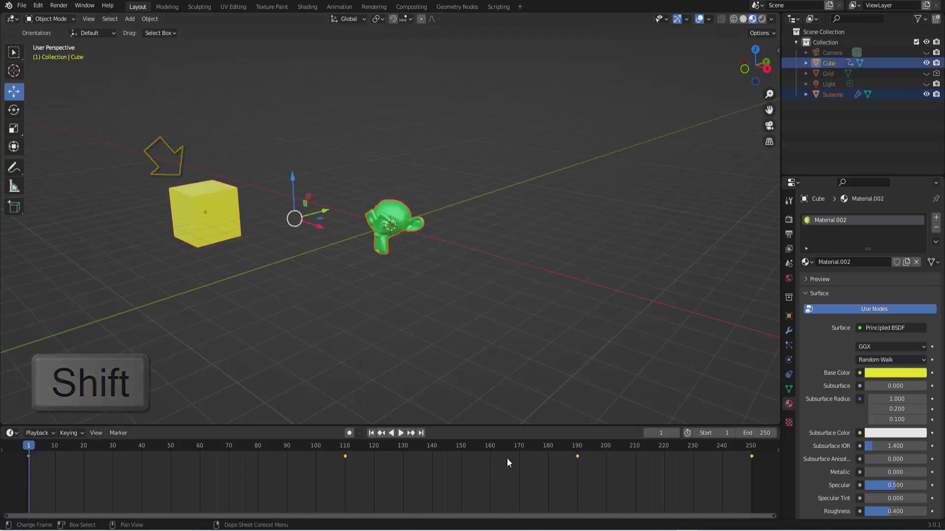
key("ctrl+l")
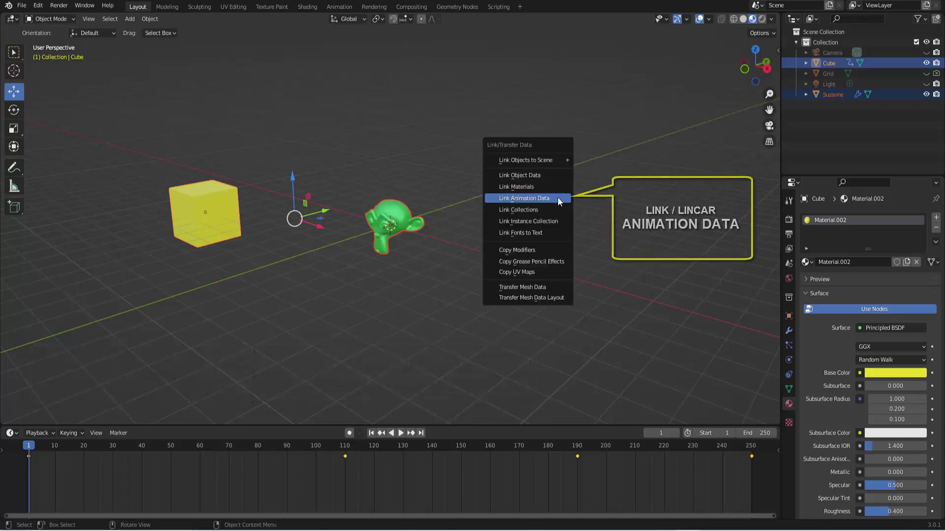
left_click(557, 197)
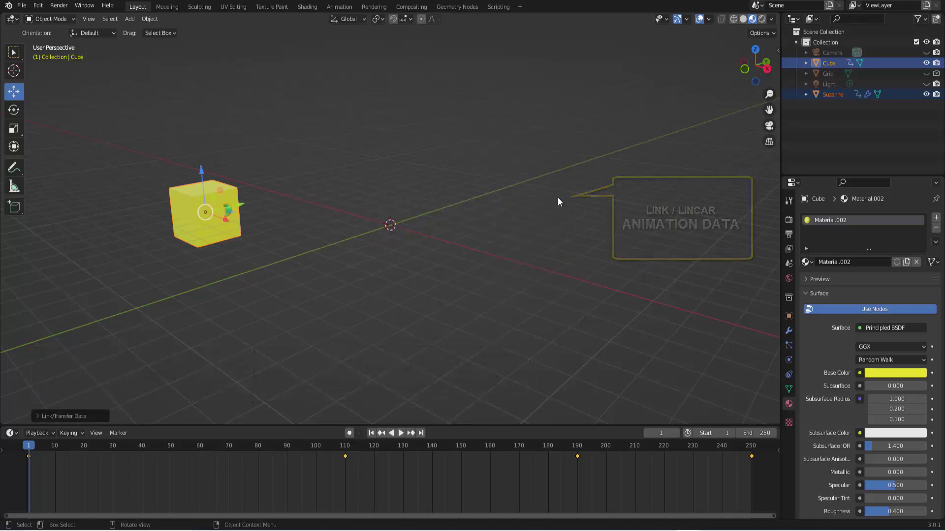
left_click(401, 433)
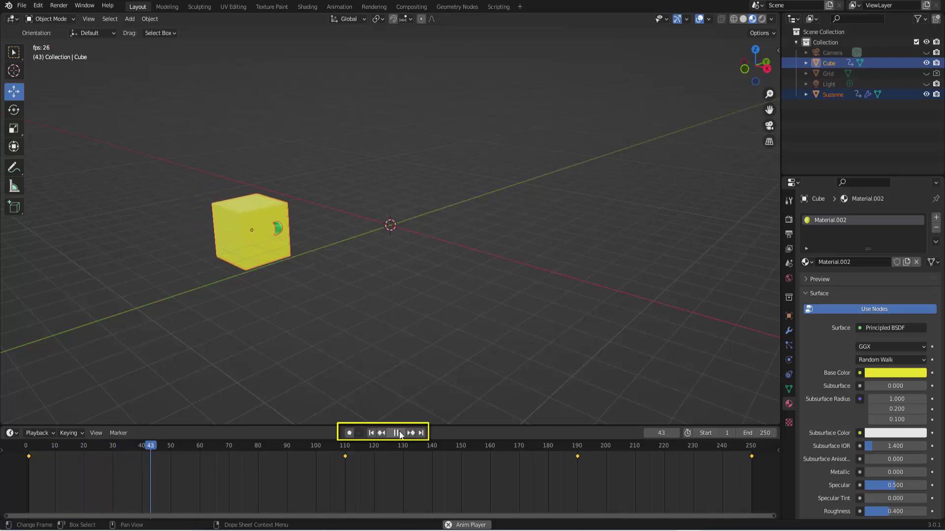
left_click(397, 433)
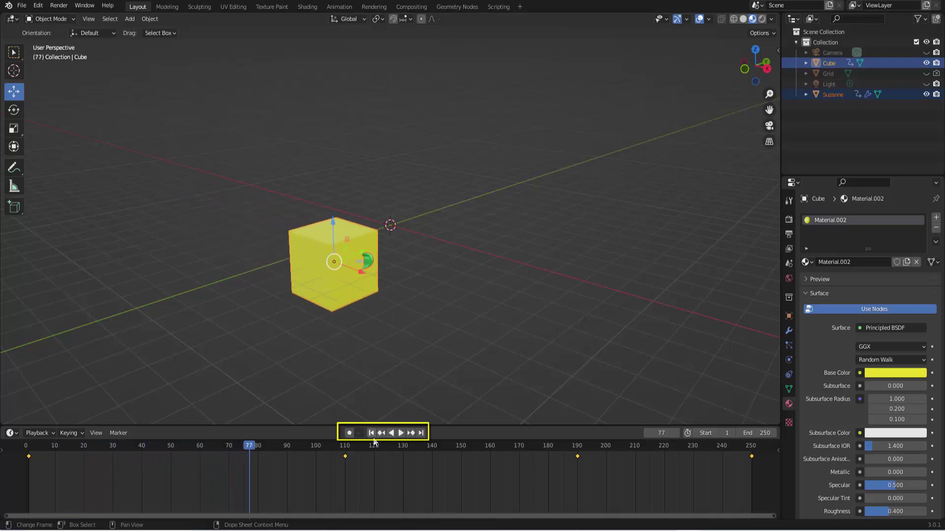
left_click(371, 433)
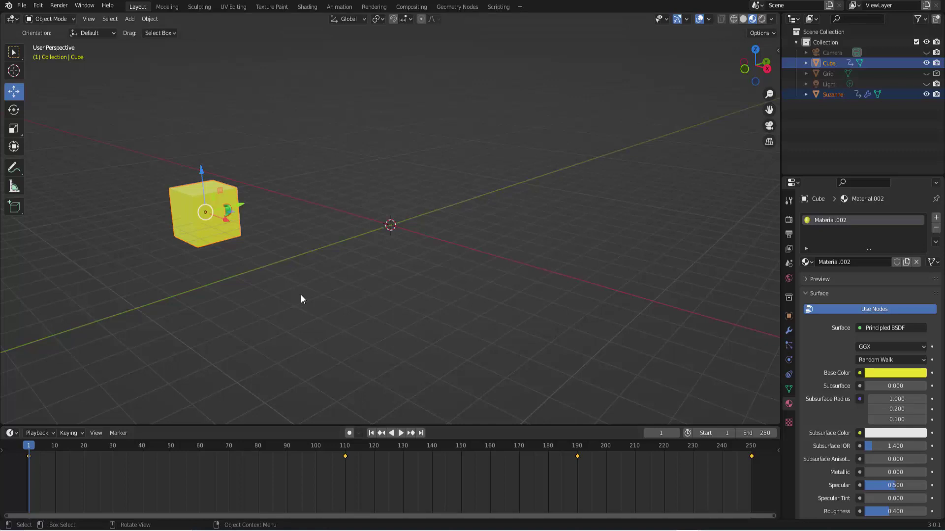
- Delete all of the cube's keyframes and play back to confirm only Suzanne moves
left_click(182, 198, "shift")
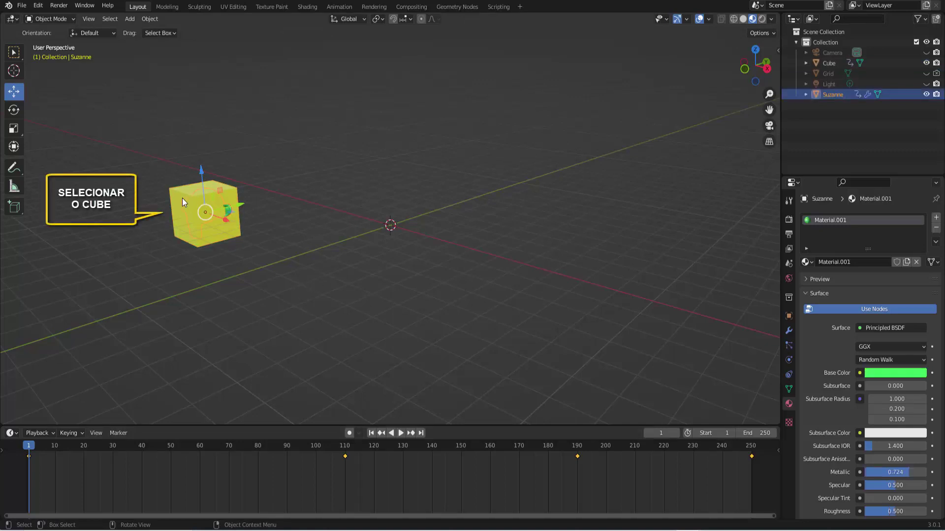
left_click(215, 237)
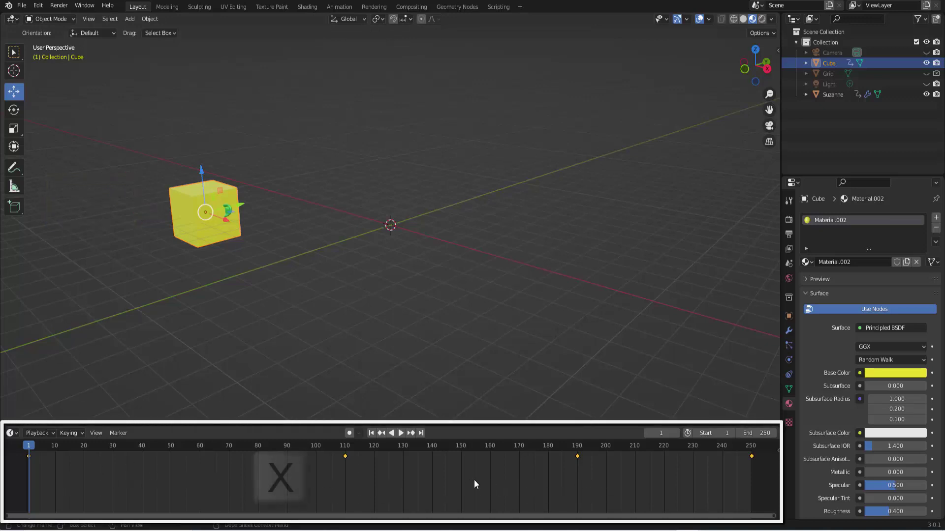
key("x")
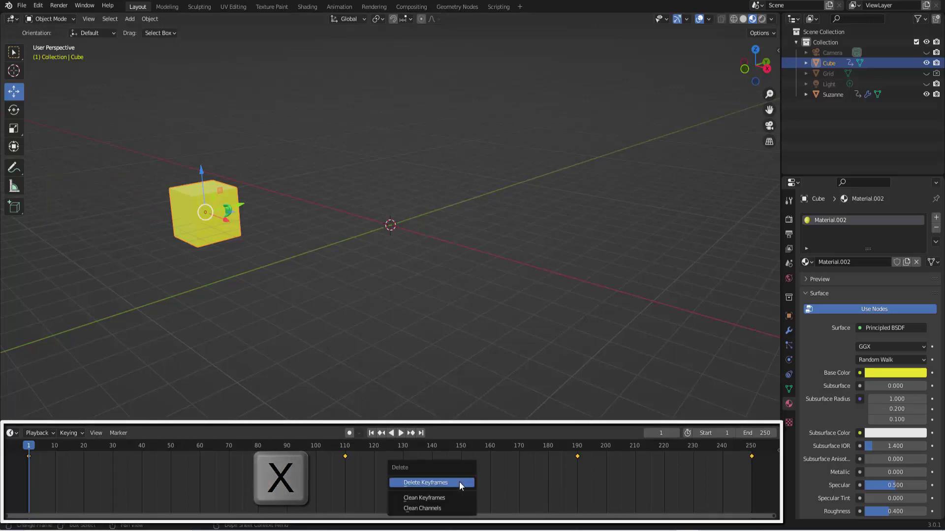
left_click(459, 483)
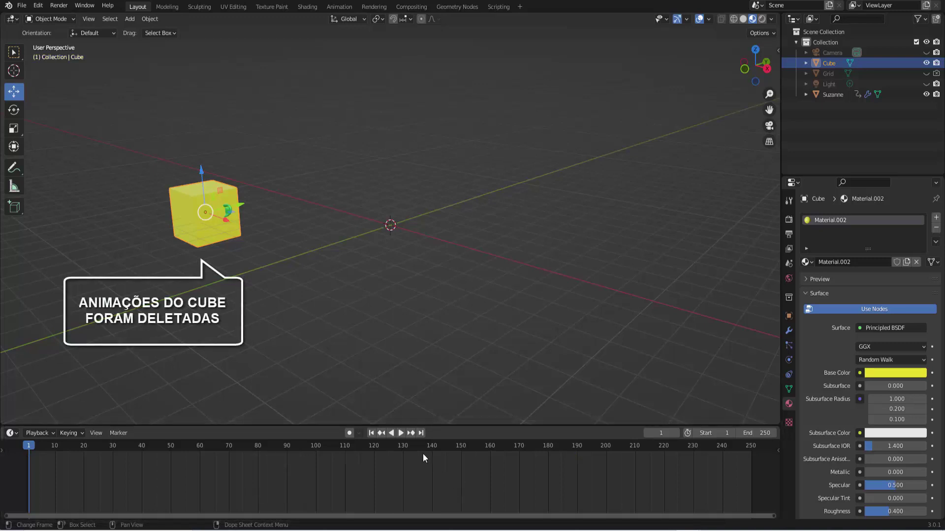
left_click(400, 433)
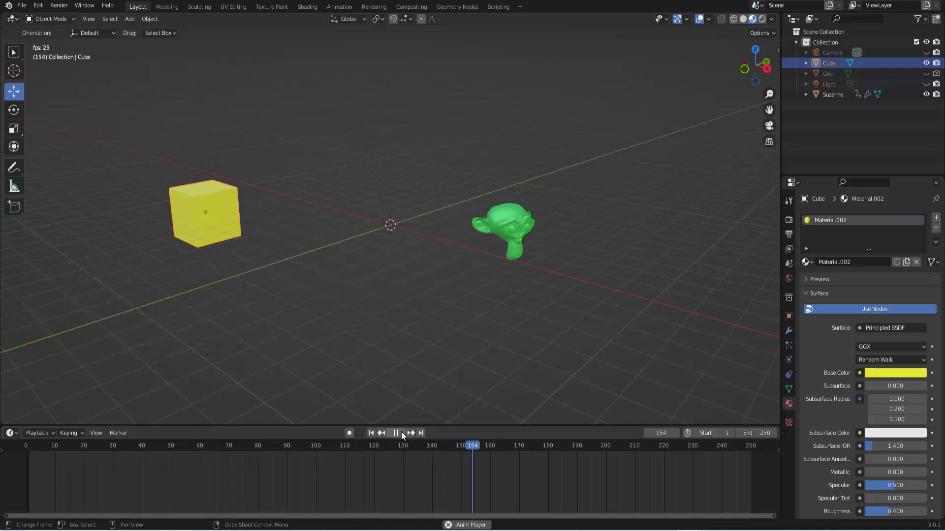
- Stop playback and compare Suzanne's Subdivision modifier with the cube's empty modifier stack
left_click(402, 434)
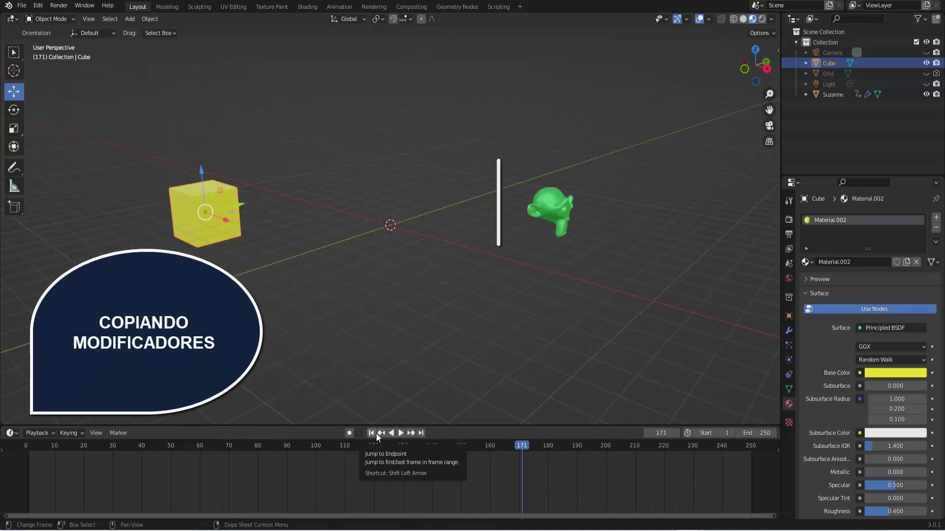
left_click(557, 204)
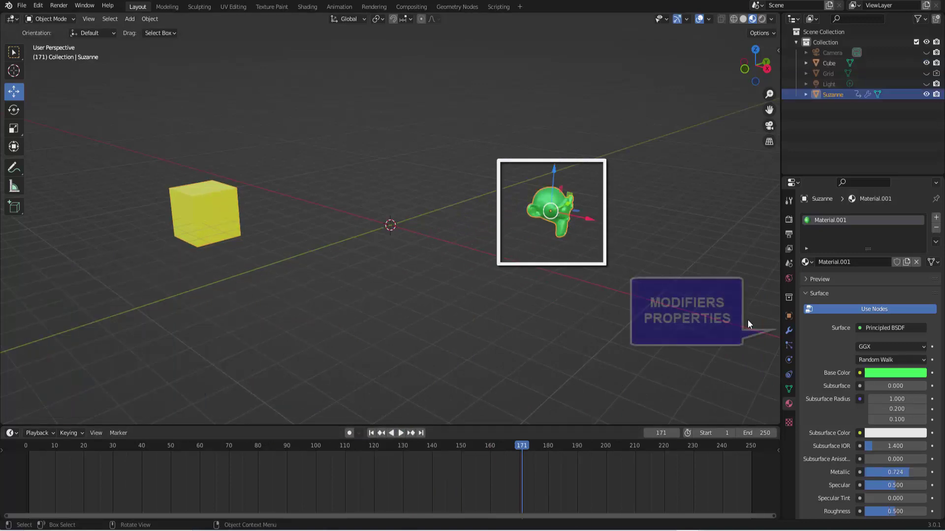
left_click(789, 331)
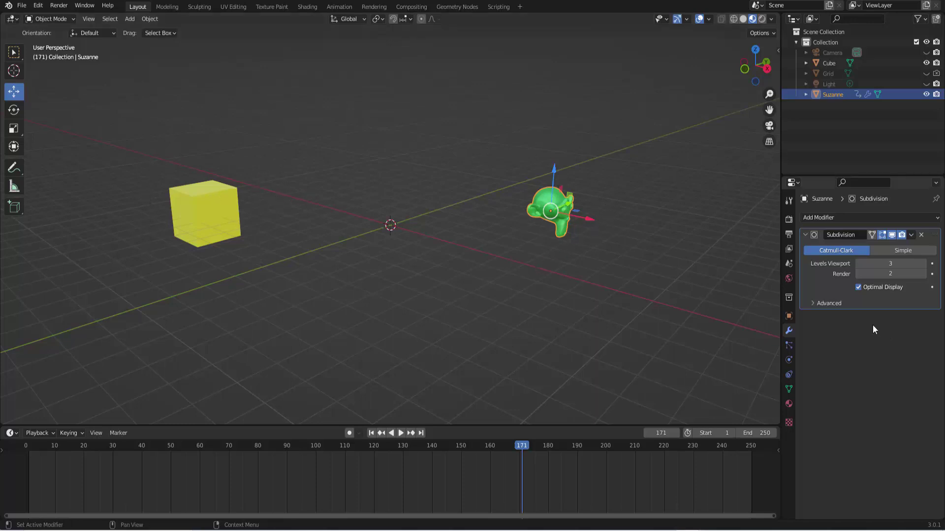
left_click(216, 199)
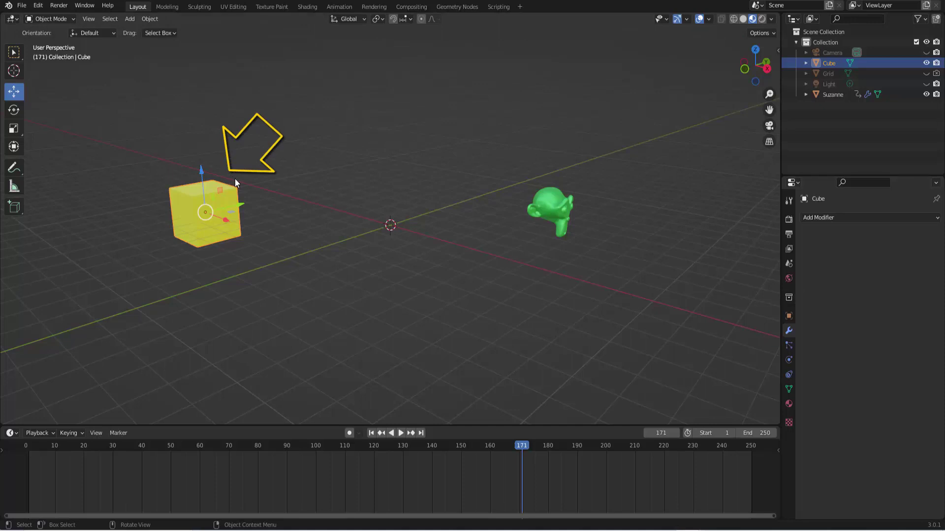
key("shift")
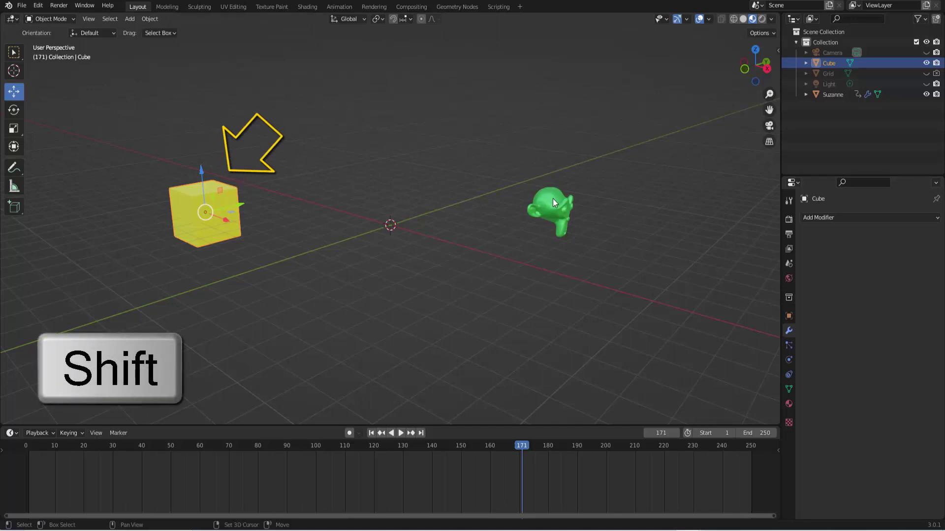
- Copy Suzanne's Subdivision modifier to the cube with Ctrl+L Copy Modifiers, then reselect the cube
left_click(553, 202, "shift")
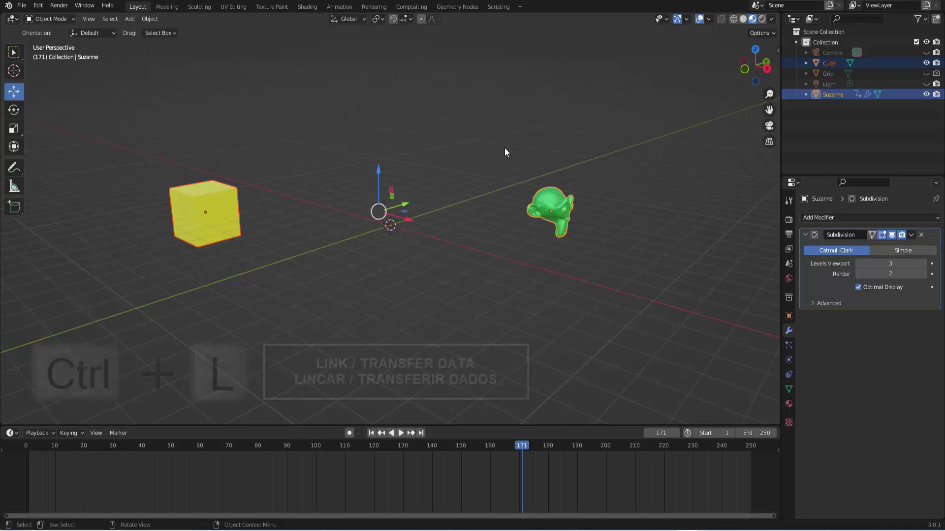
key("ctrl+l")
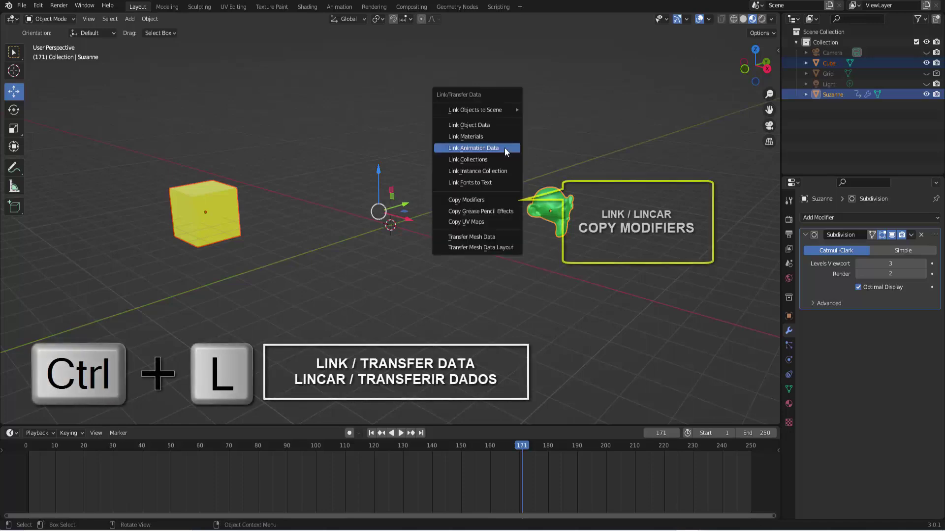
left_click(481, 199)
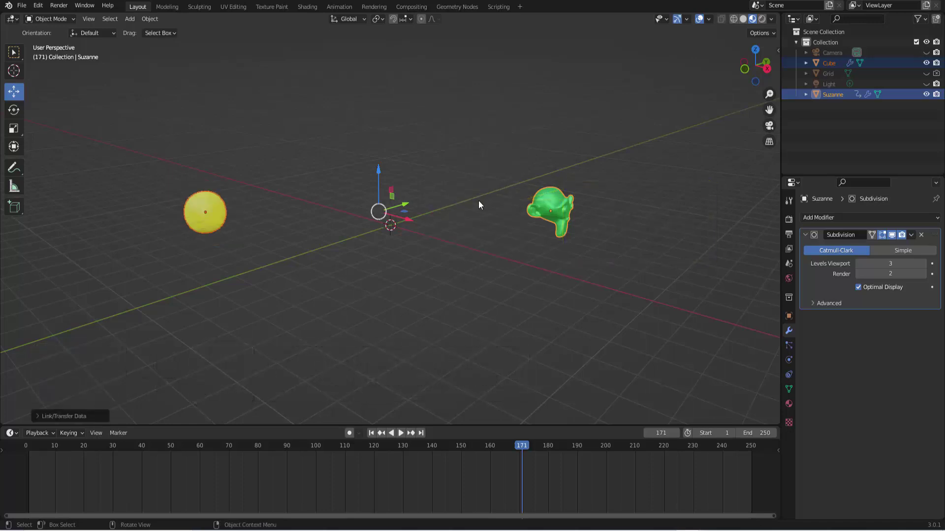
left_click(217, 223)
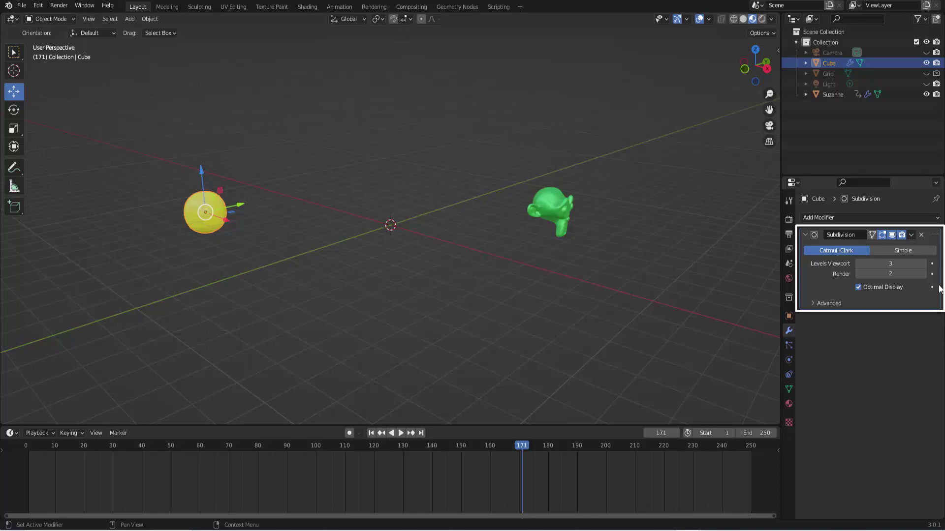
- Delete the cube's Subdivision modifier, restoring its sharp box shape
left_click(921, 235)
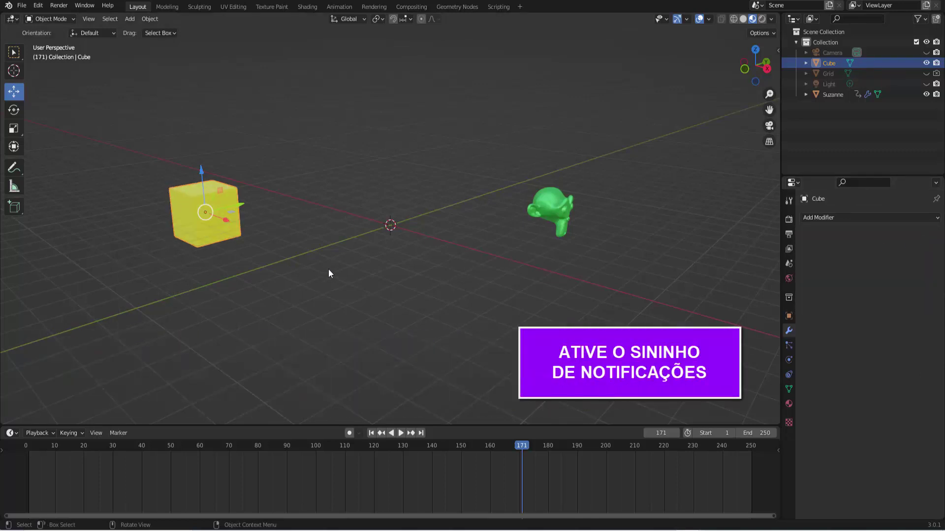